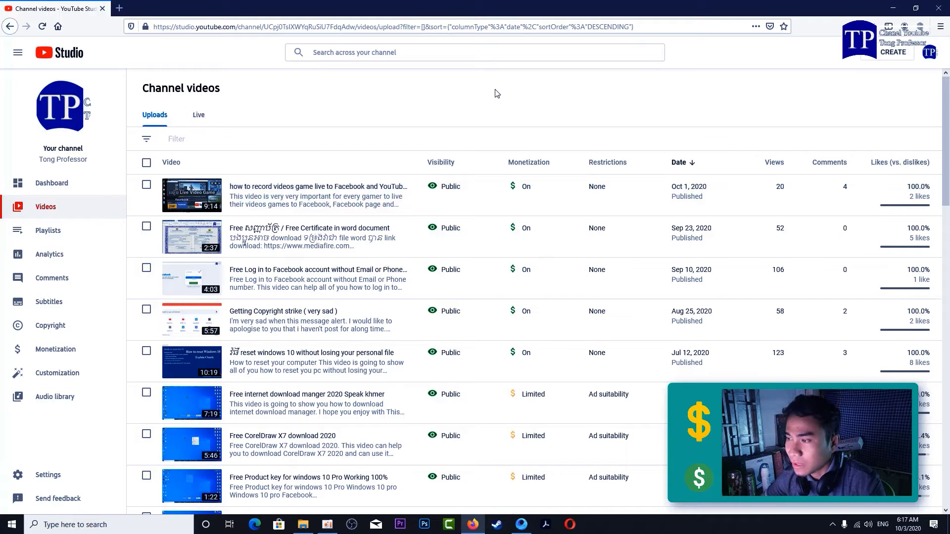
scroll(415, 91, down, 2)
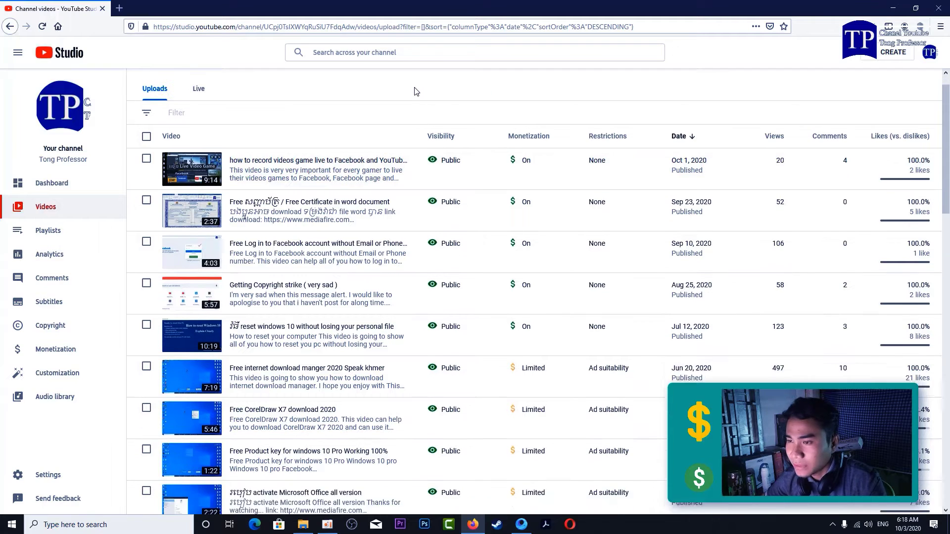
scroll(414, 91, up, 2)
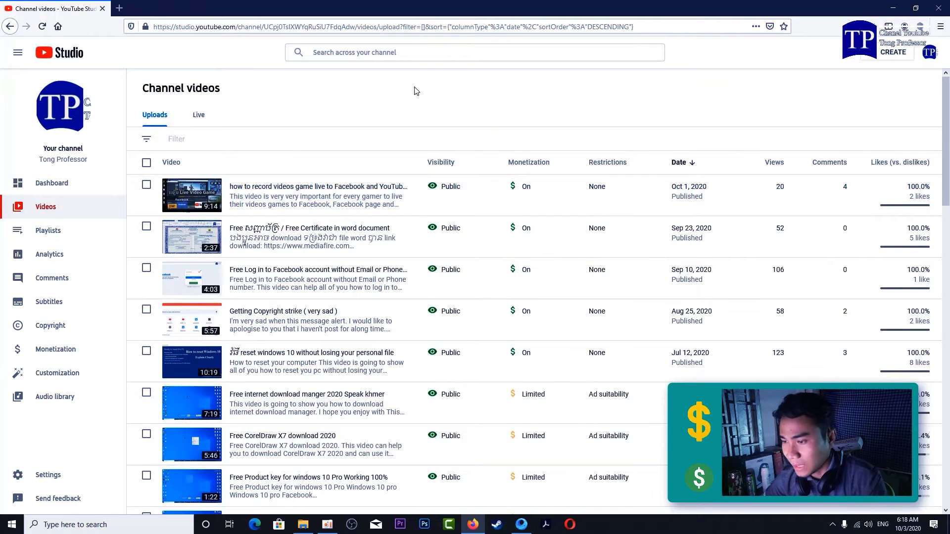
scroll(415, 91, down, 5)
scroll(415, 91, down, 2)
scroll(415, 91, down, 2)
scroll(415, 91, up, 2)
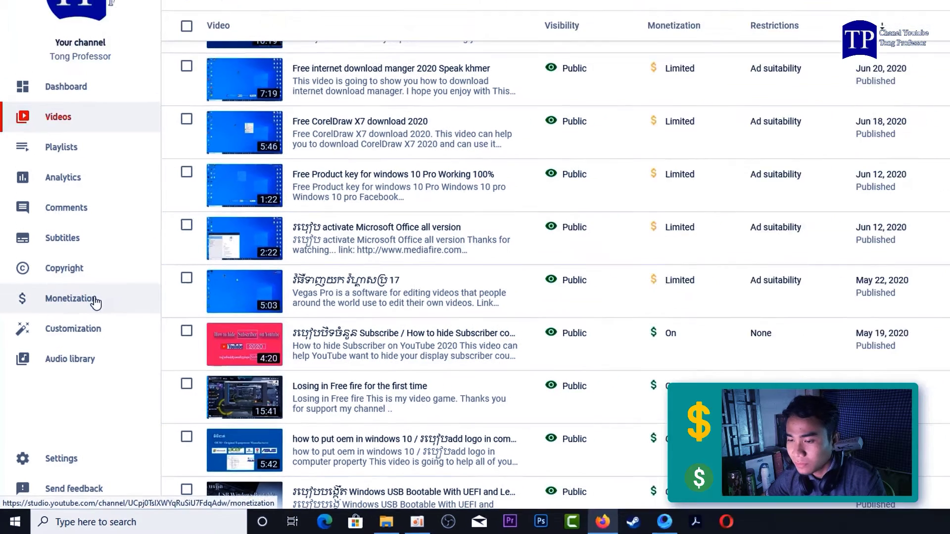
Step: From the Monetization page, open the Video advertising card's SEE MORE link to the guidelines article
click(100, 291)
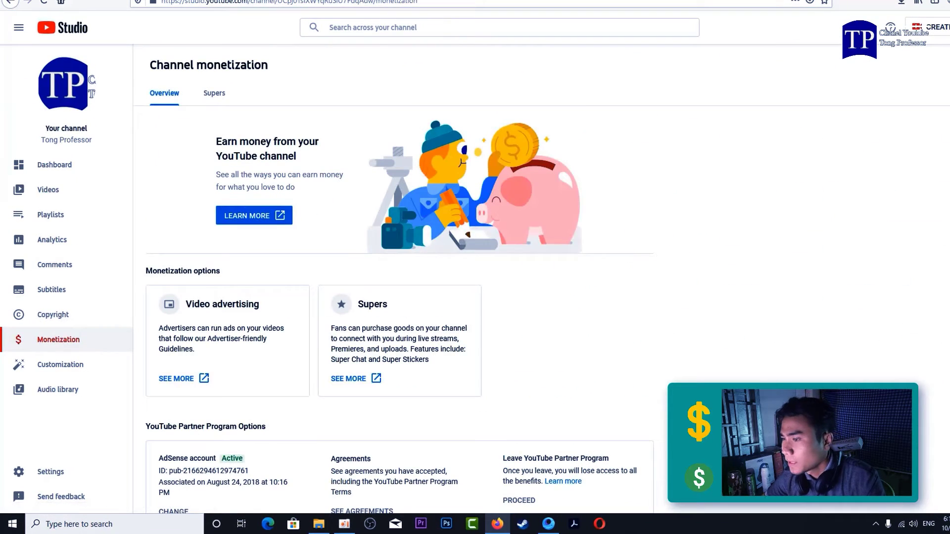
scroll(586, 113, down, 1)
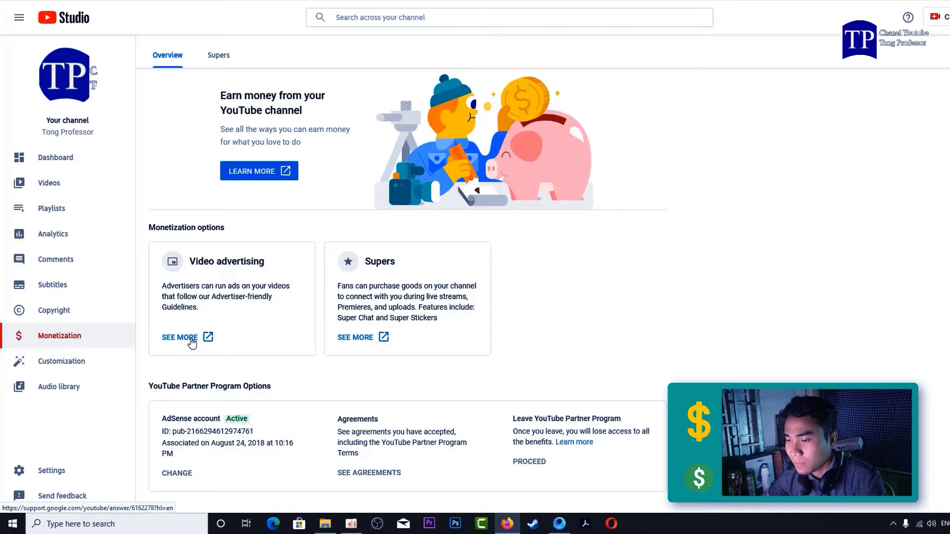
click(190, 331)
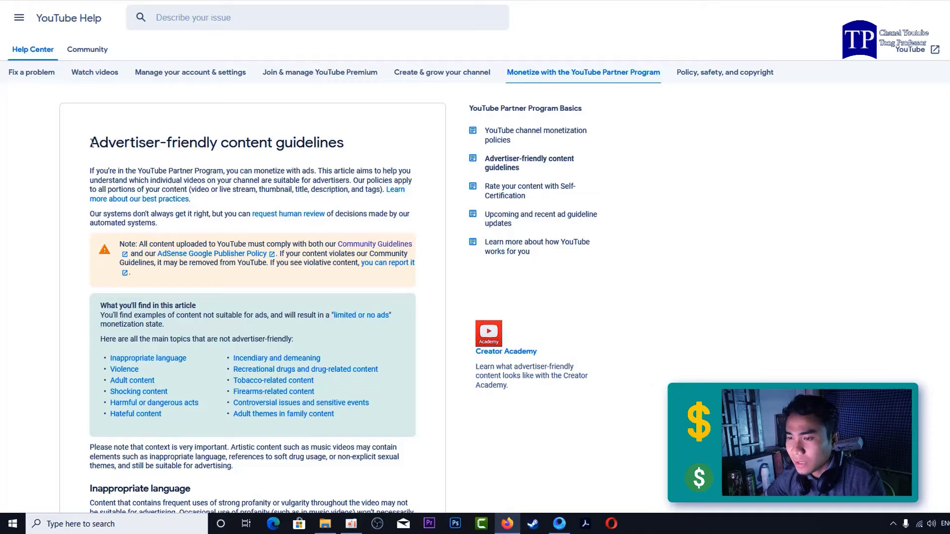
drag(92, 143, 355, 151)
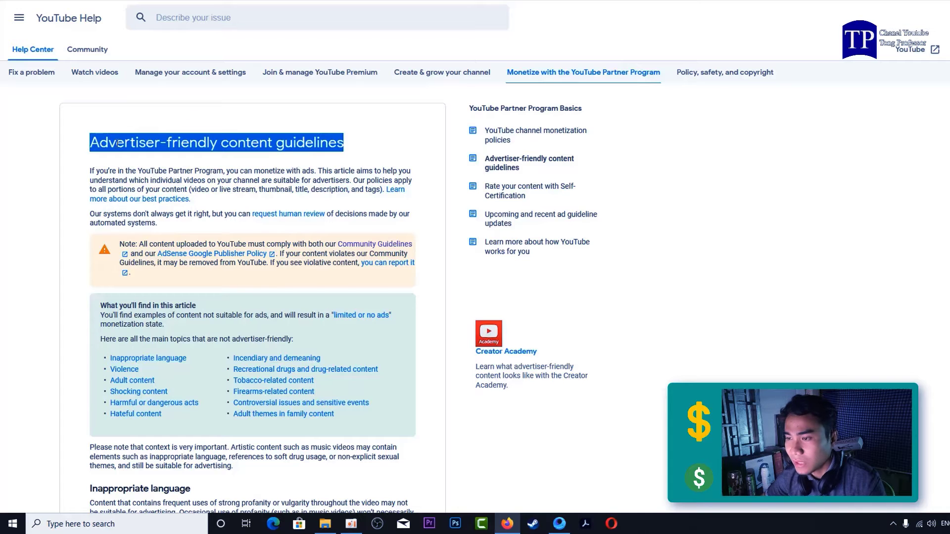
scroll(374, 142, down, 2)
scroll(375, 142, down, 4)
scroll(374, 142, down, 2)
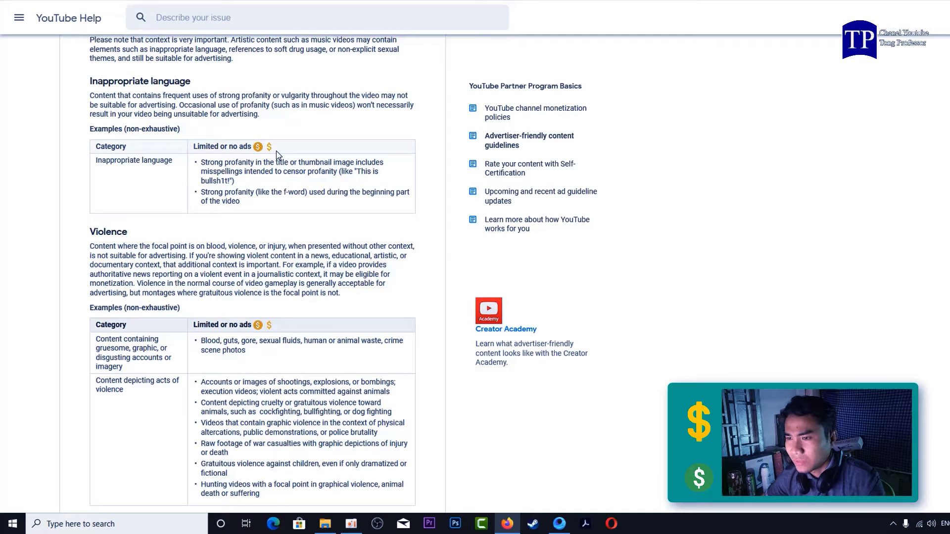
scroll(276, 150, down, 1)
scroll(230, 217, up, 3)
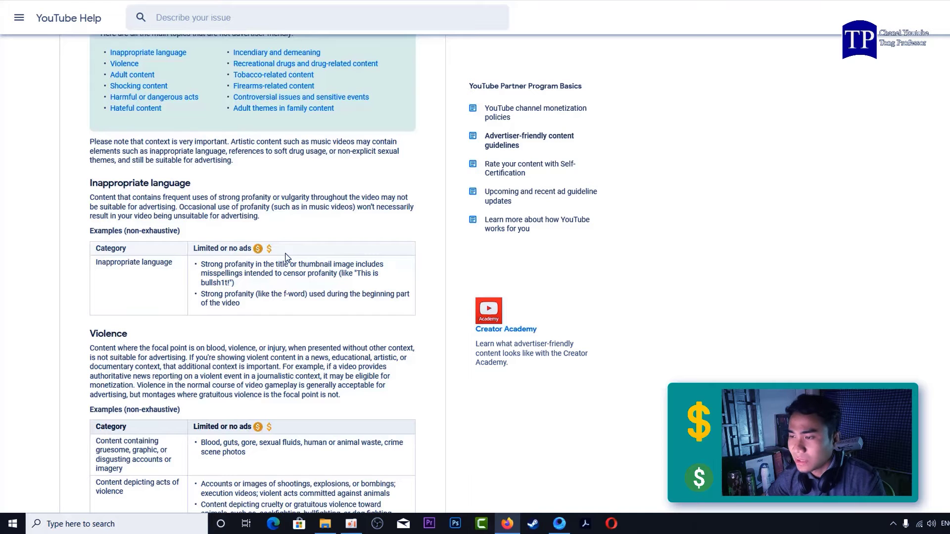
scroll(285, 257, down, 3)
scroll(286, 256, down, 3)
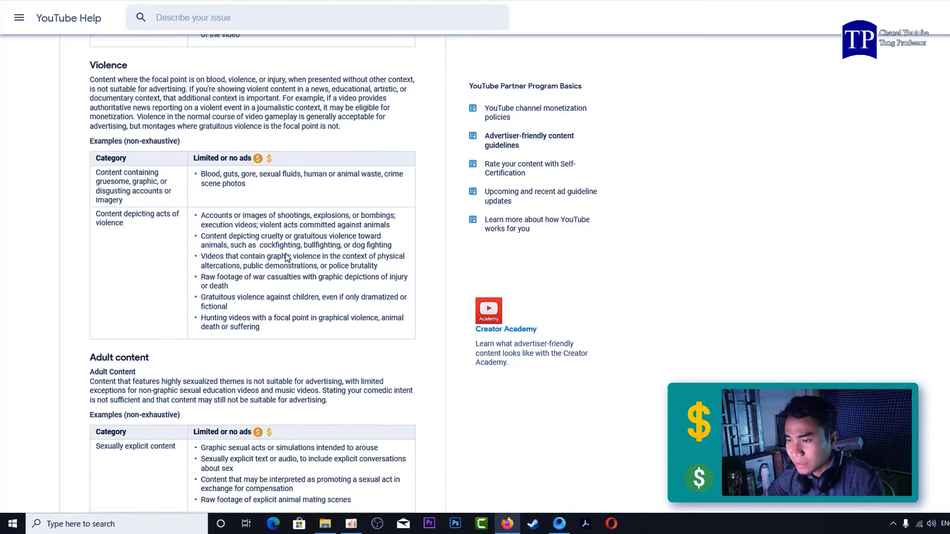
scroll(286, 256, down, 1)
scroll(286, 256, down, 4)
scroll(286, 257, down, 6)
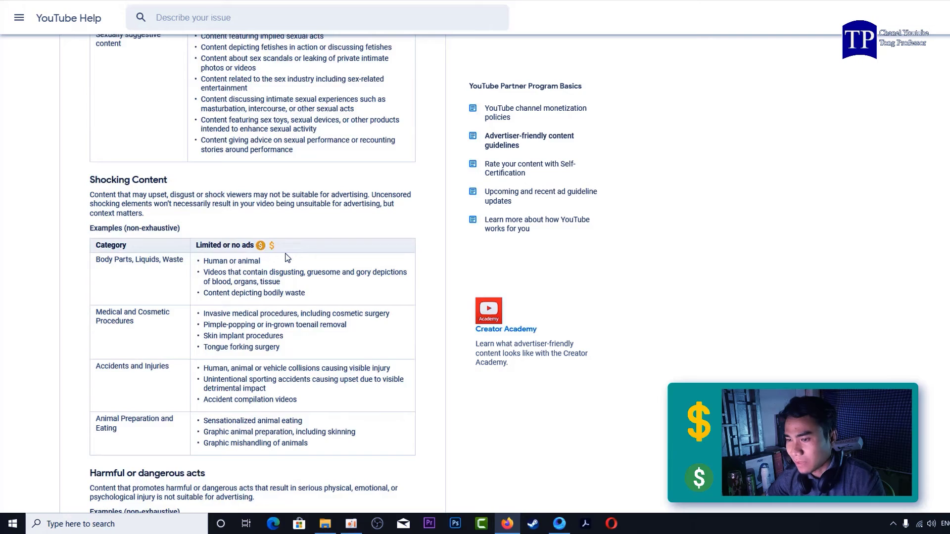
scroll(286, 257, up, 8)
scroll(285, 257, up, 8)
scroll(285, 257, up, 6)
scroll(285, 256, down, 4)
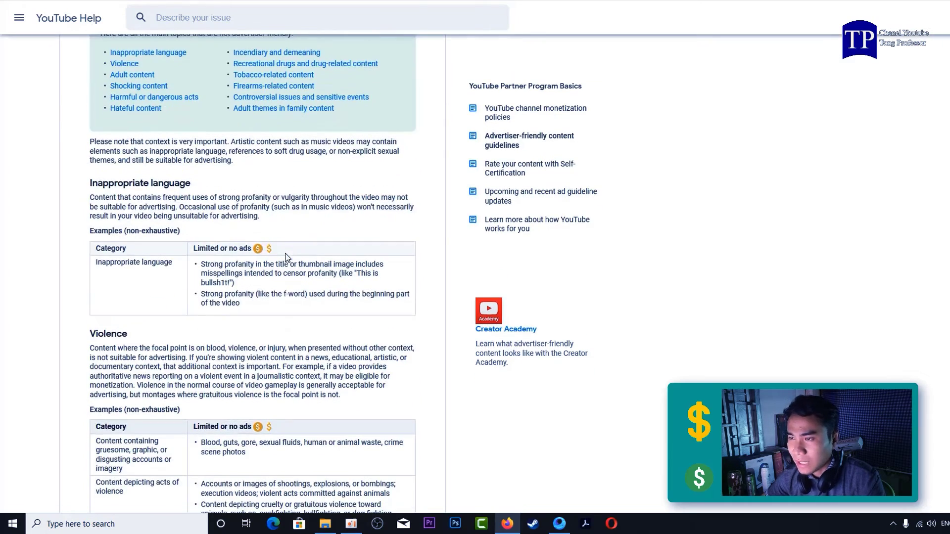
Step: In a new tab, search 'google translate' and swap the widget to English-to-Khmer
key(ctrl+t)
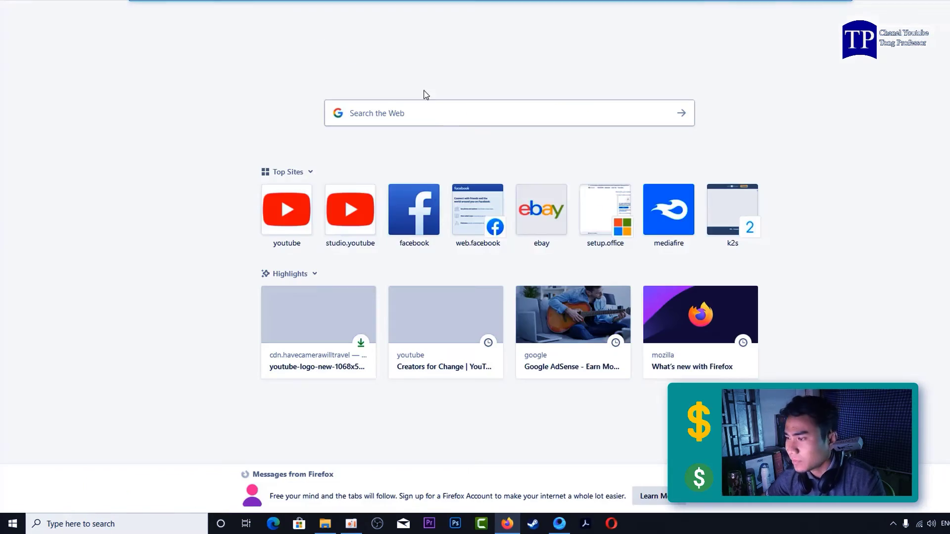
click(427, 113)
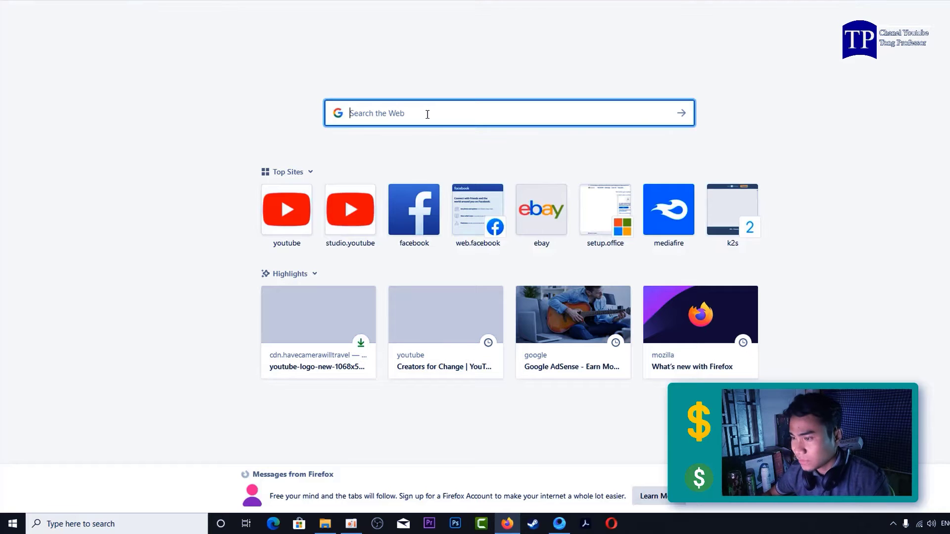
text(goo)
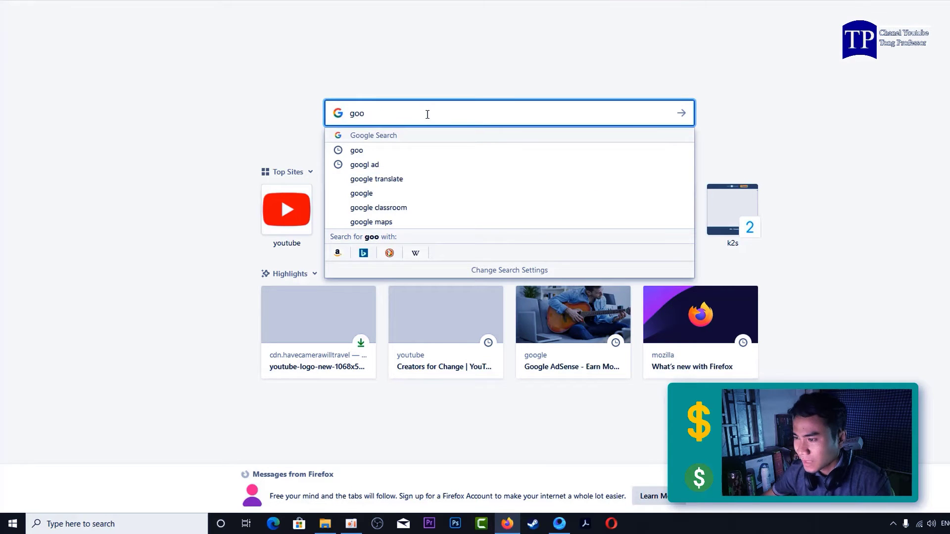
click(392, 179)
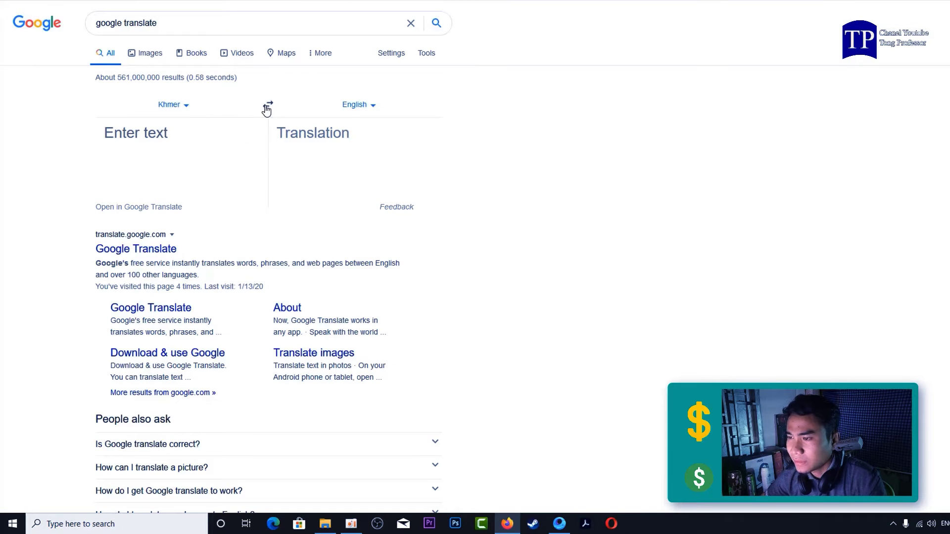
click(269, 106)
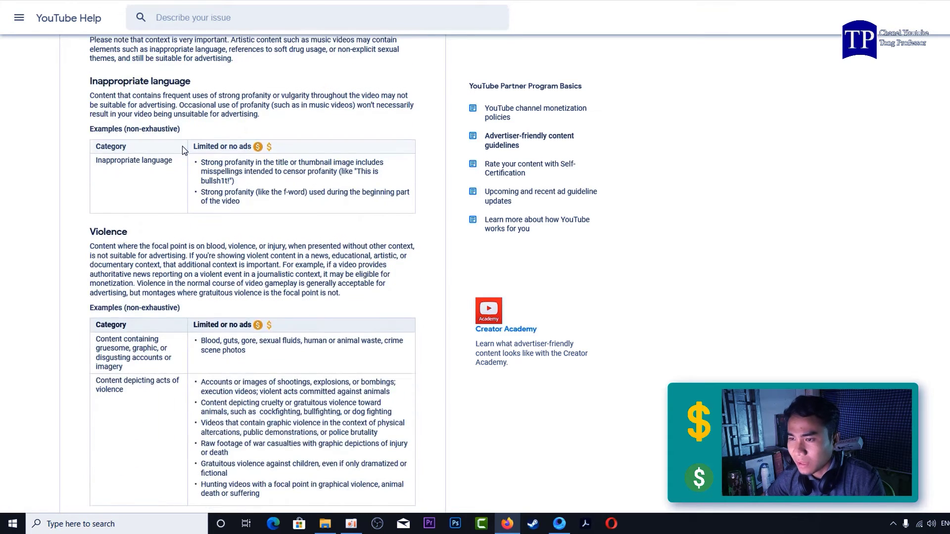
Step: Copy the 'Inappropriate language' heading and paste it into Google Translate for its Khmer version
scroll(140, 166, up, 2)
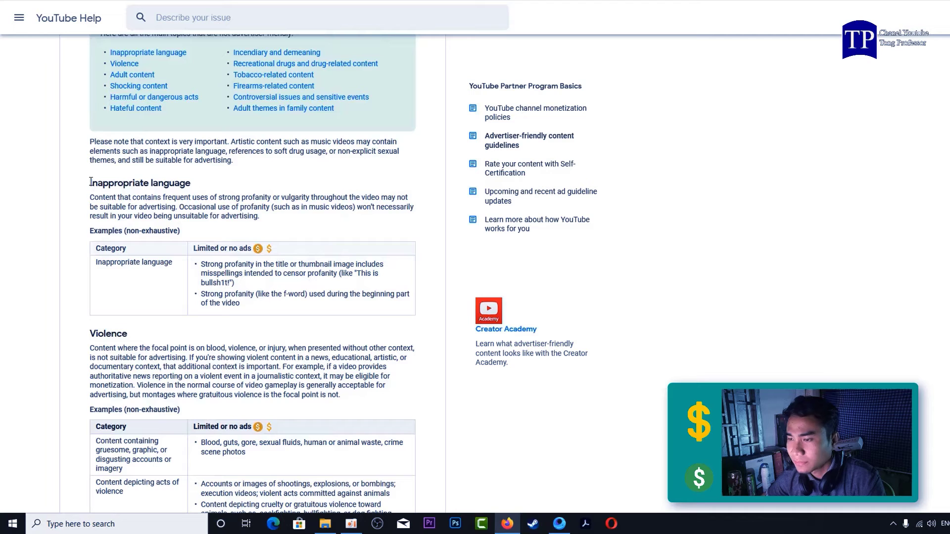
drag(90, 182, 202, 188)
key(ctrl+c)
right_click(183, 182)
click(198, 189)
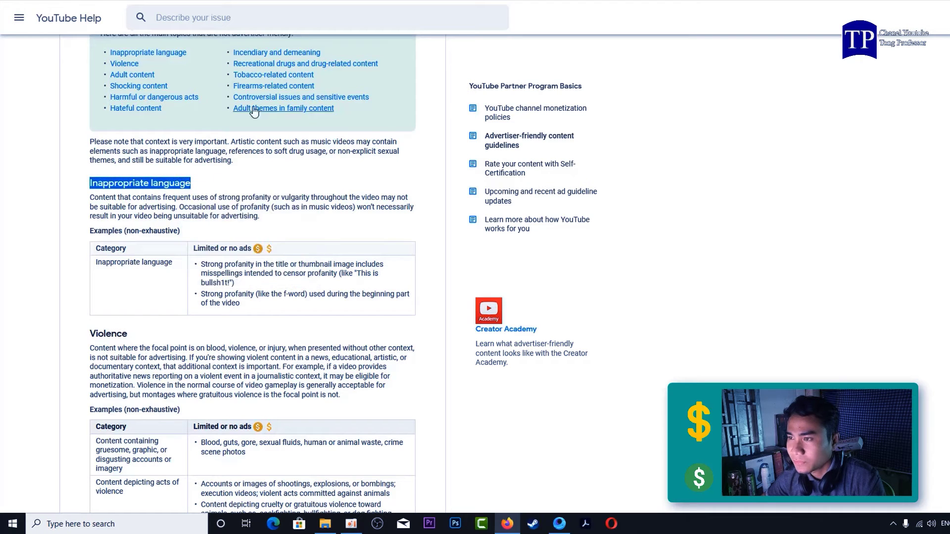
right_click(119, 144)
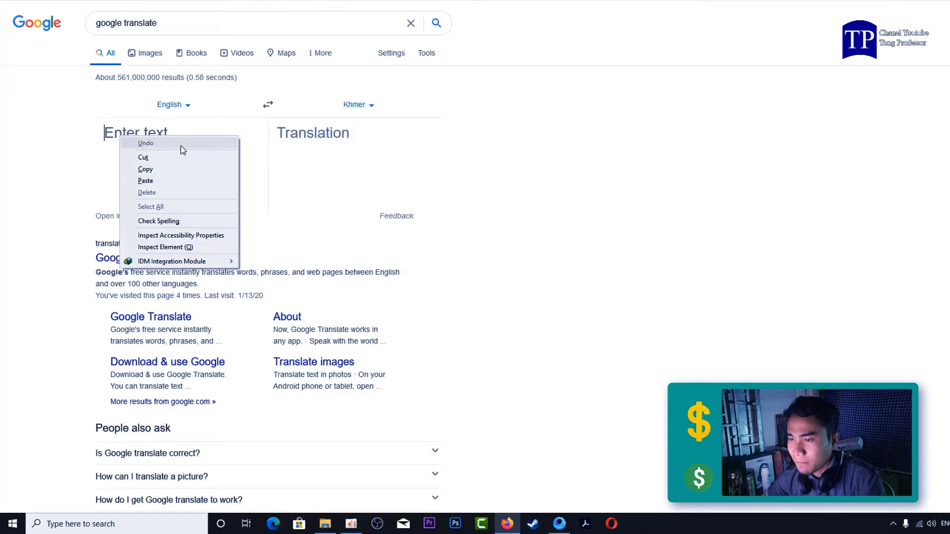
click(155, 181)
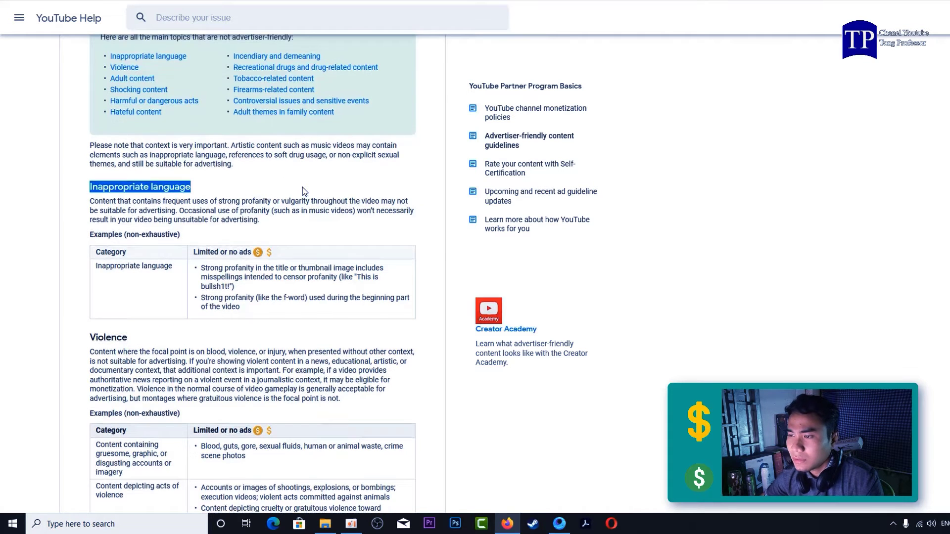
Step: Review the Violence section, highlighting its heading and the Limited or no ads column
scroll(303, 188, up, 2)
scroll(302, 188, up, 2)
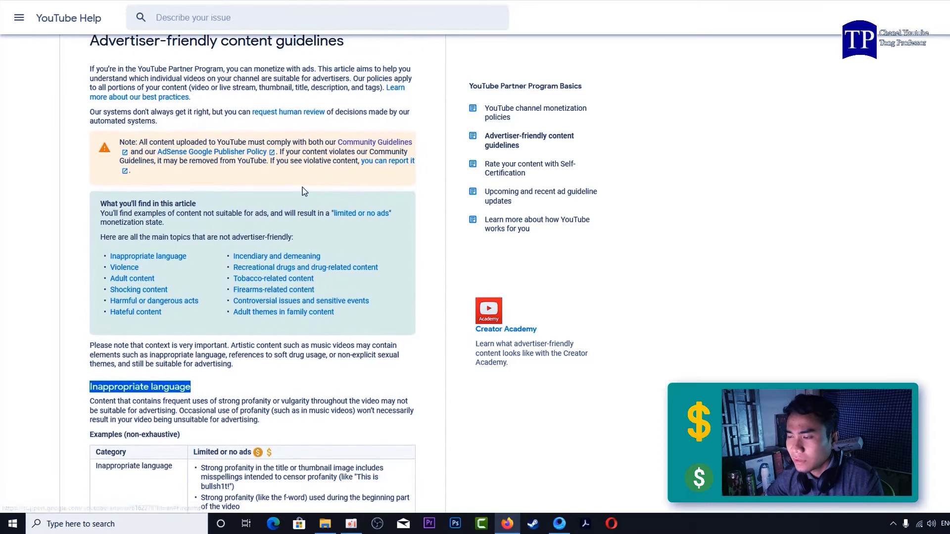
scroll(303, 190, down, 4)
scroll(303, 189, down, 3)
scroll(302, 187, up, 1)
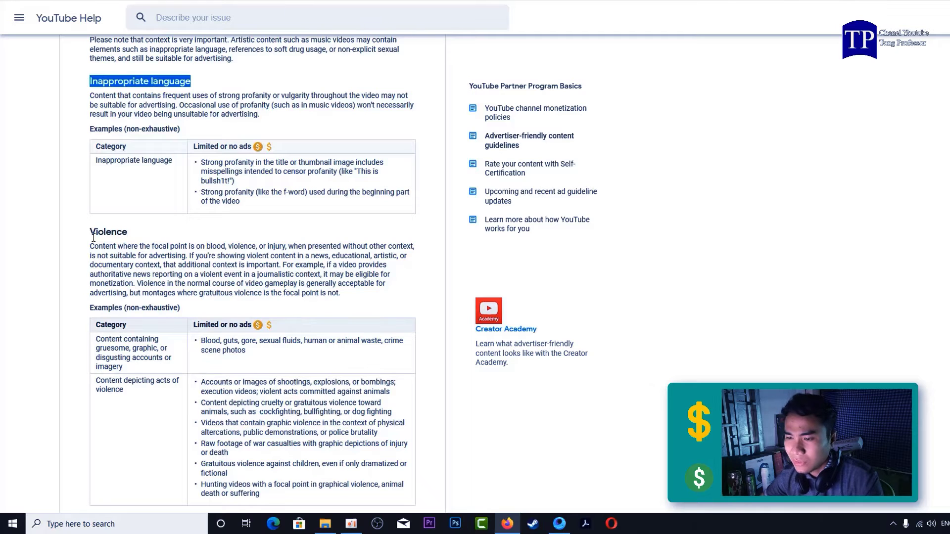
drag(91, 232, 137, 233)
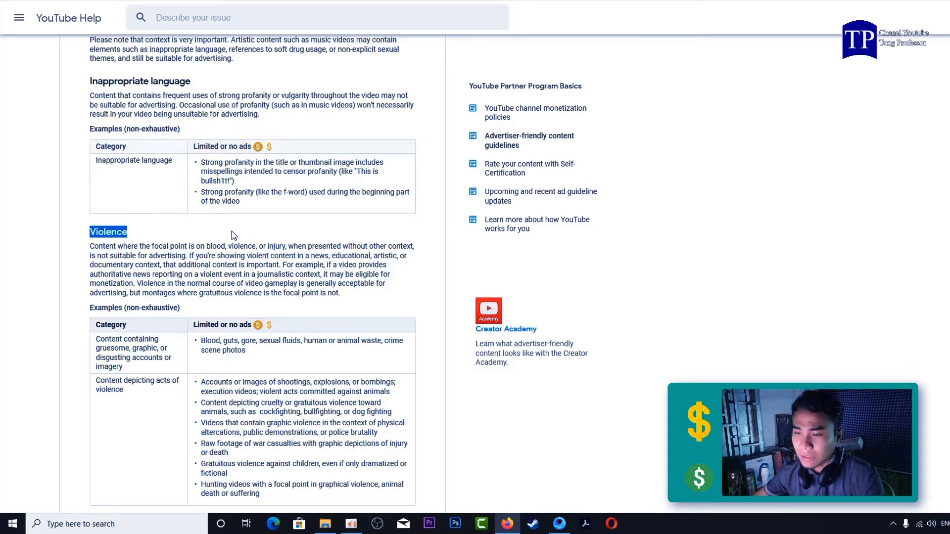
scroll(232, 231, down, 4)
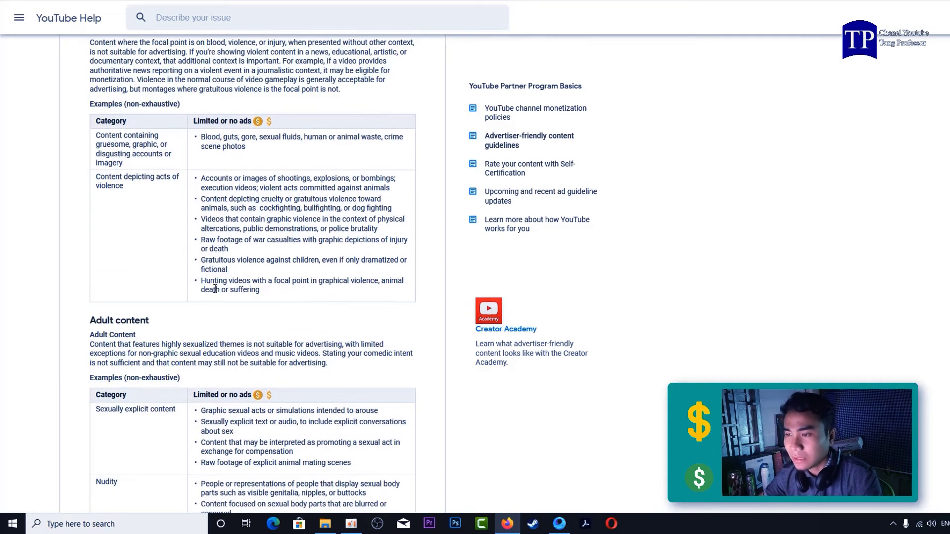
scroll(214, 288, up, 3)
scroll(247, 268, up, 3)
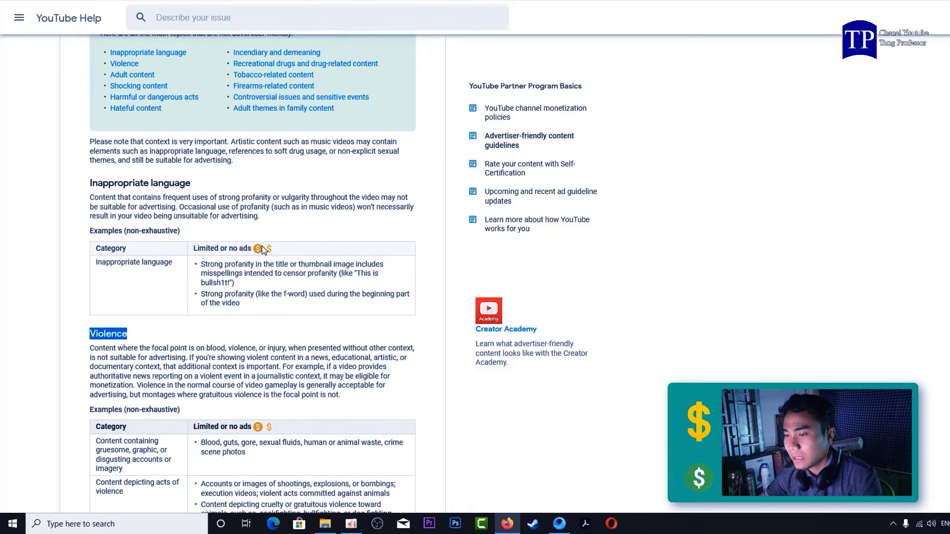
drag(198, 251, 285, 254)
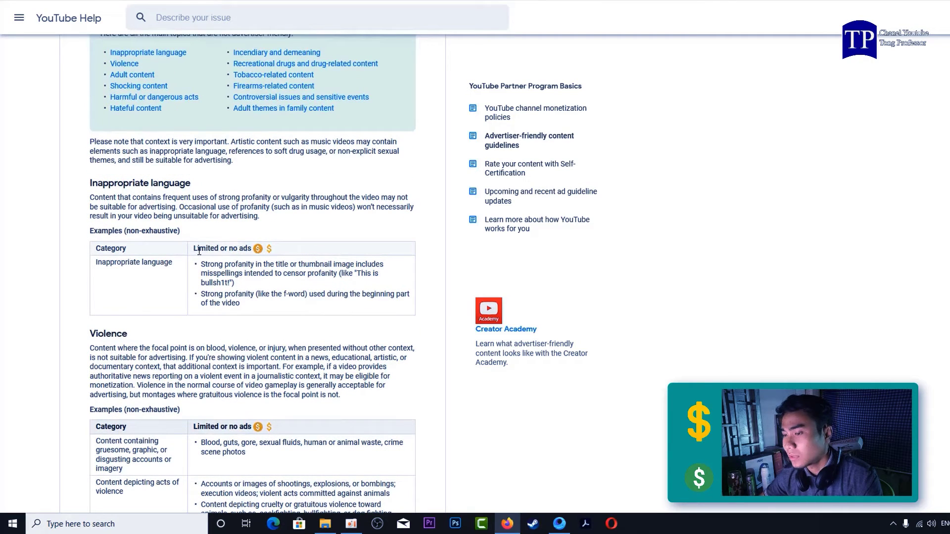
click(311, 255)
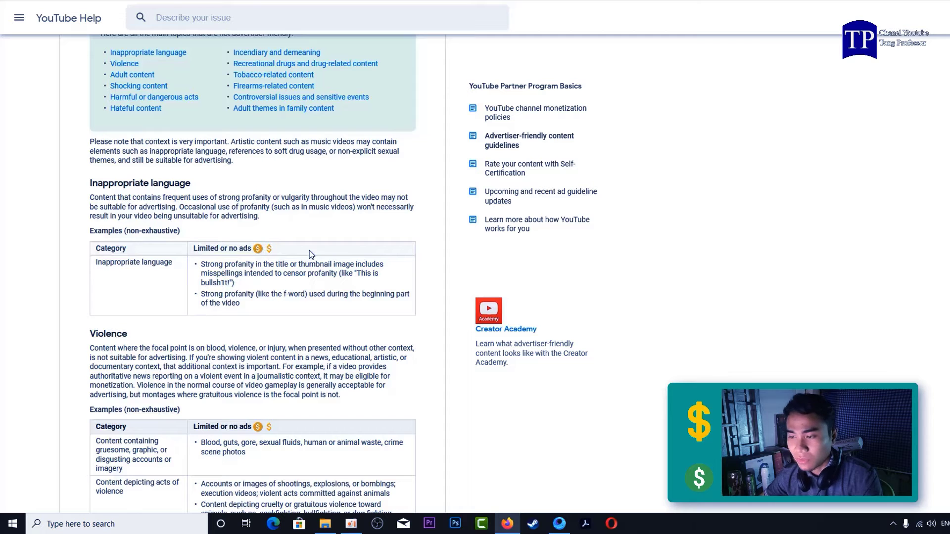
Step: Copy the 'Adult content' heading and paste it into Google Translate to replace the previous phrase
scroll(311, 255, down, 1)
scroll(308, 255, down, 2)
scroll(304, 252, down, 2)
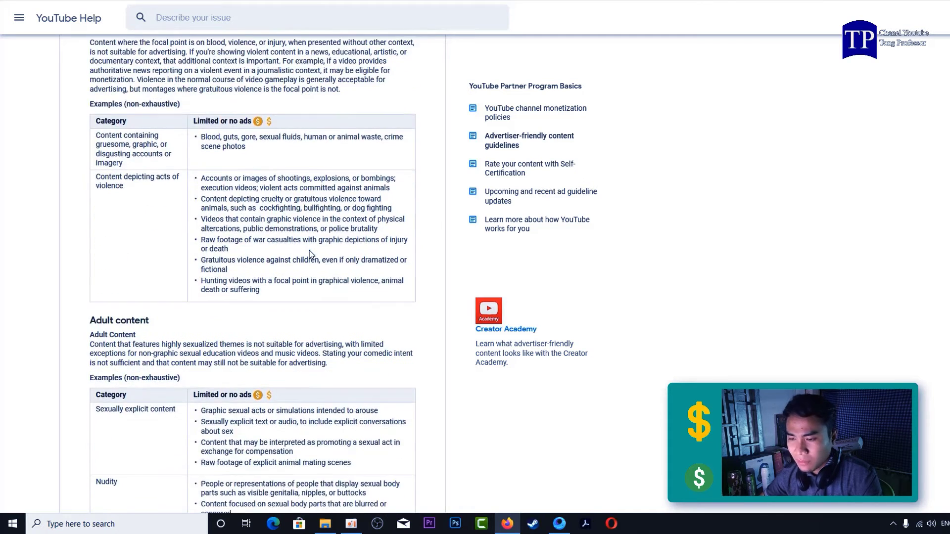
scroll(271, 251, down, 3)
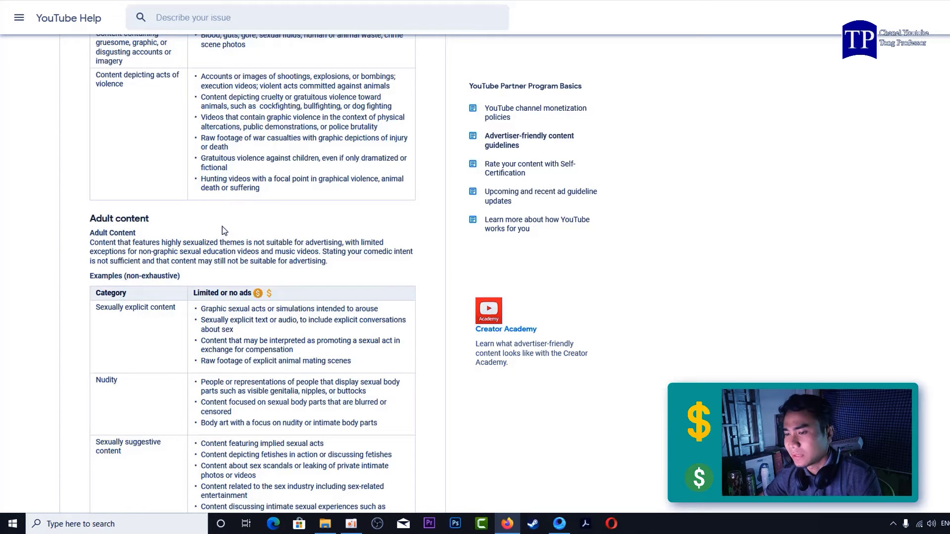
scroll(222, 230, up, 1)
scroll(225, 227, up, 3)
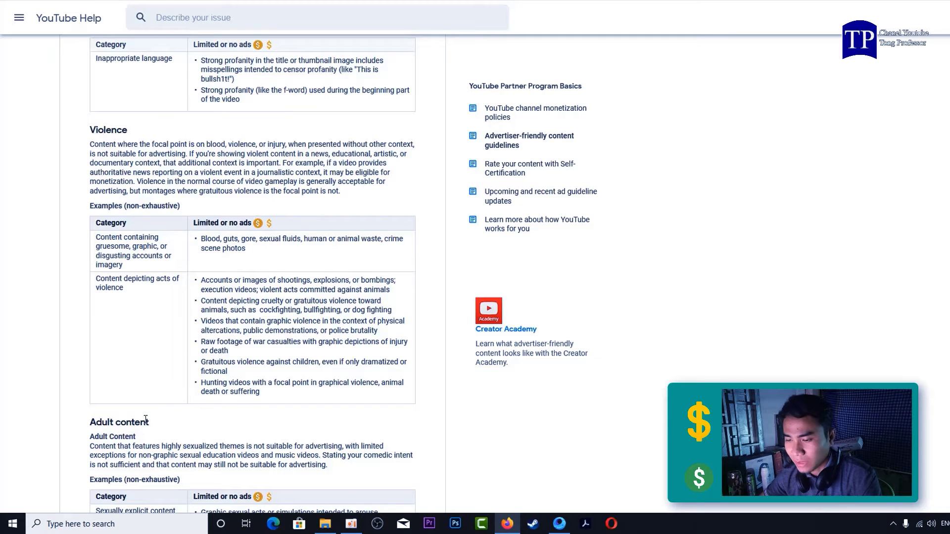
drag(149, 423, 90, 429)
key(ctrl+c)
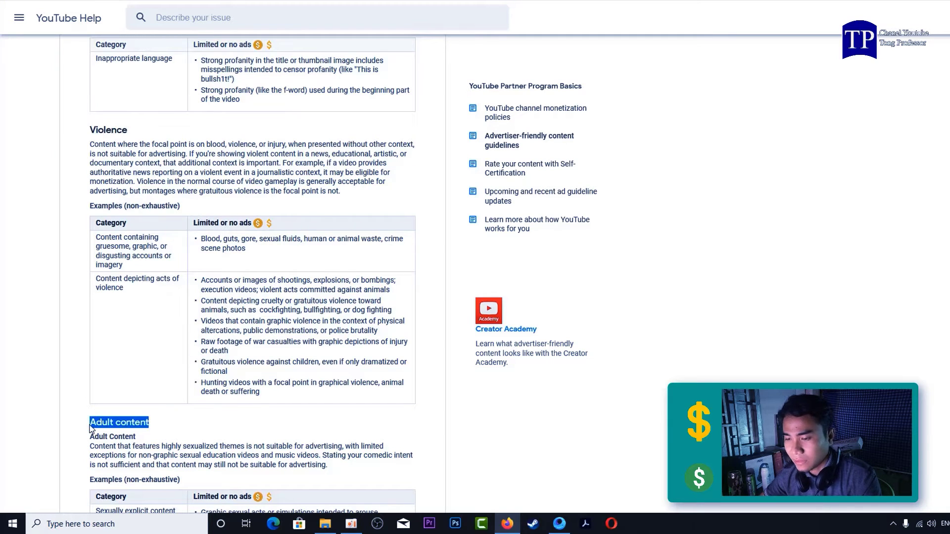
right_click(100, 425)
click(119, 434)
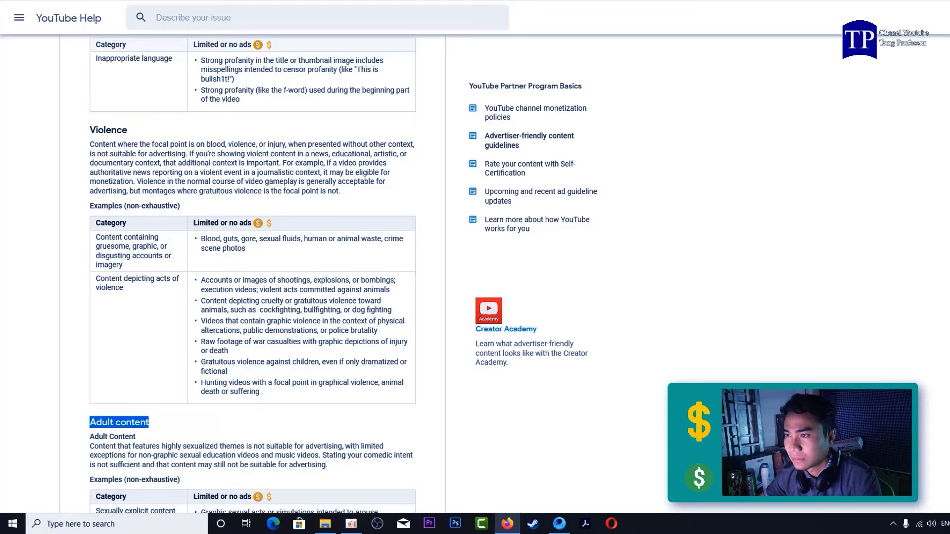
right_click(170, 145)
click(205, 179)
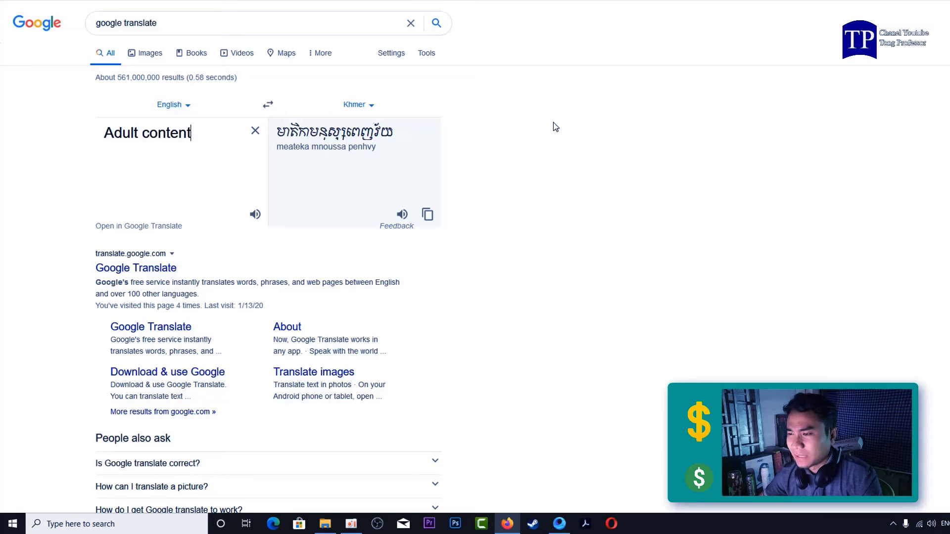
Step: Clear the Google Translate input and go back to the guidelines' Adult content section
click(254, 133)
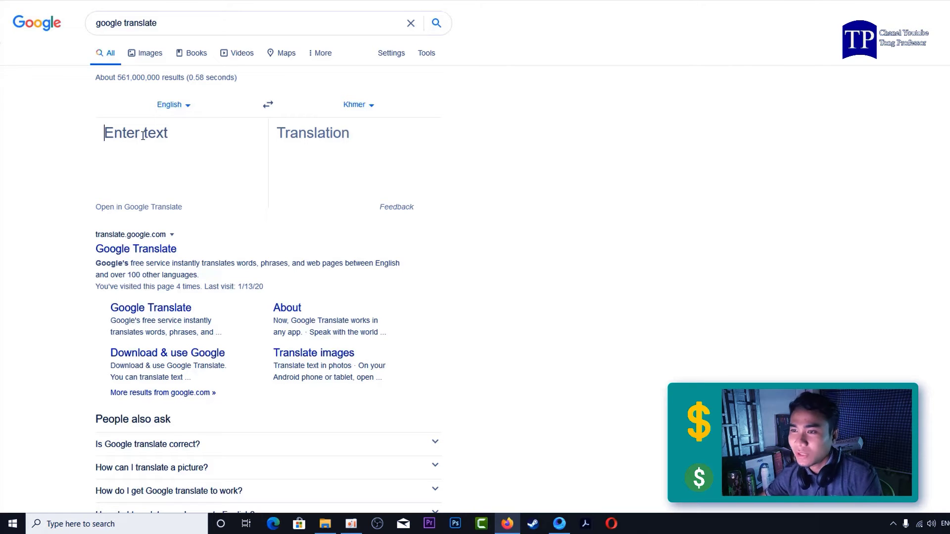
scroll(274, 197, down, 2)
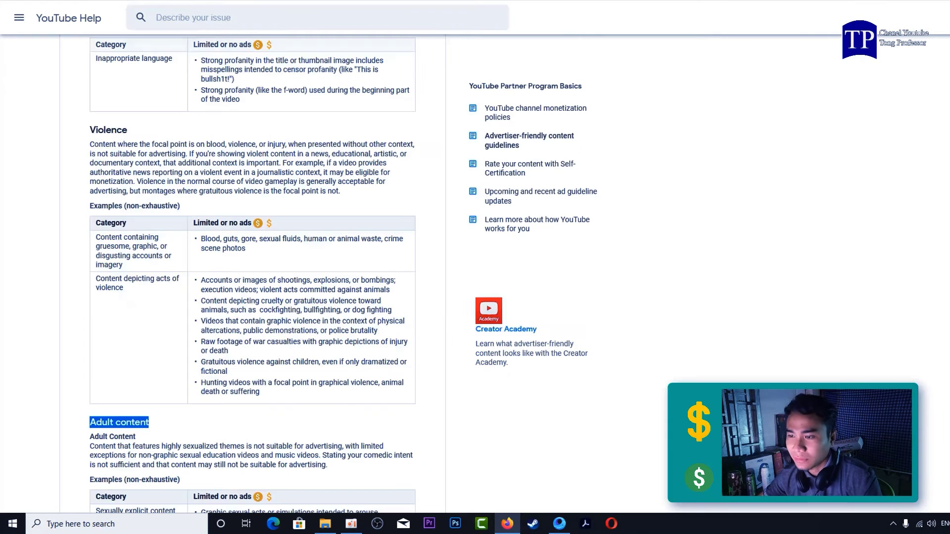
Step: Scroll down to the Shocking content section and highlight its heading
scroll(291, 147, up, 2)
scroll(291, 147, down, 2)
scroll(291, 147, down, 4)
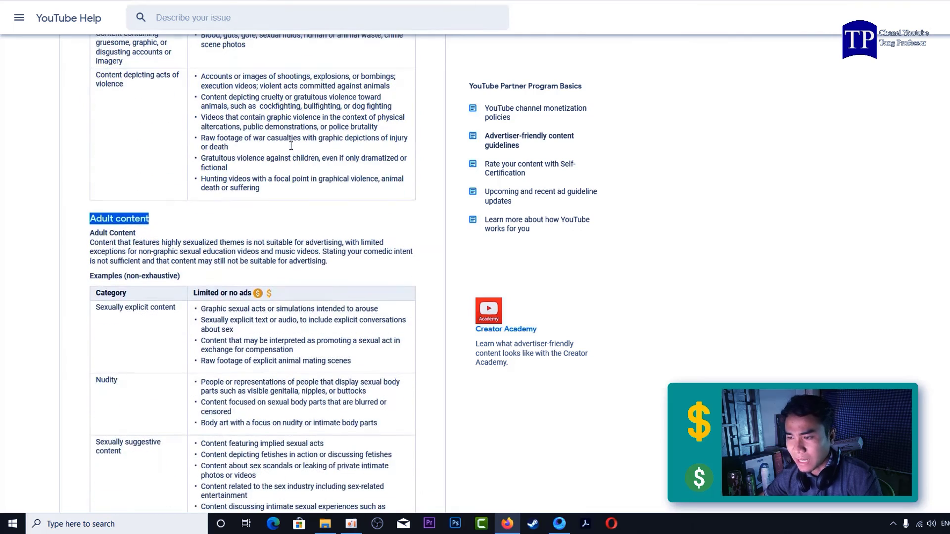
scroll(257, 229, down, 3)
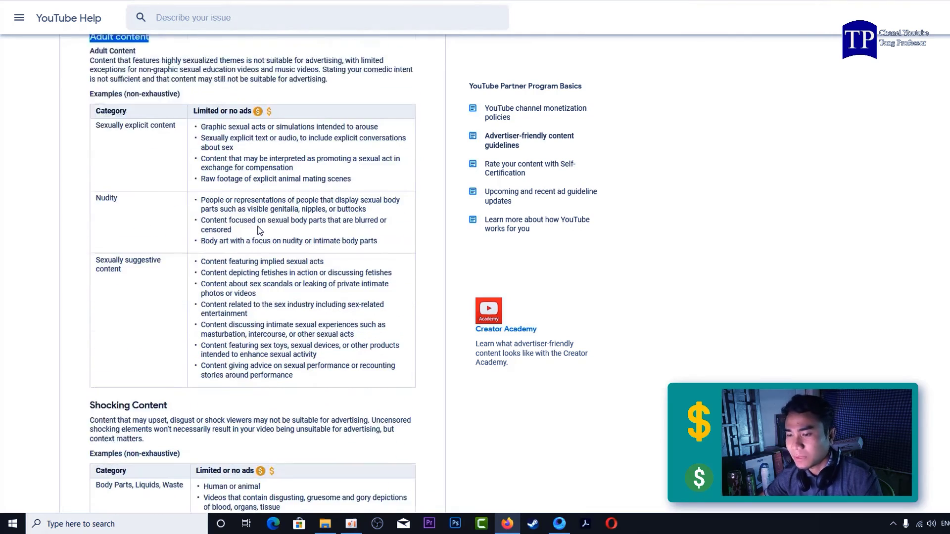
scroll(257, 229, down, 3)
scroll(257, 229, down, 1)
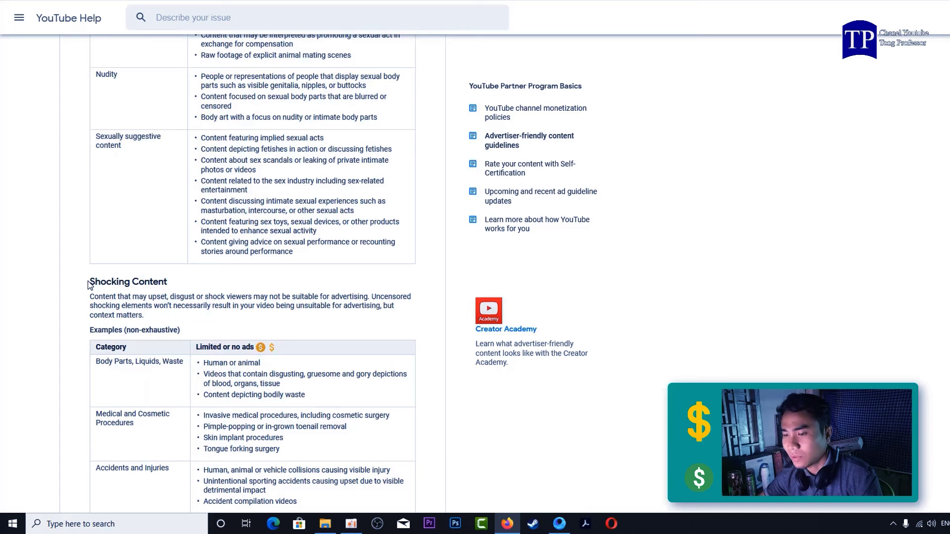
drag(92, 281, 188, 293)
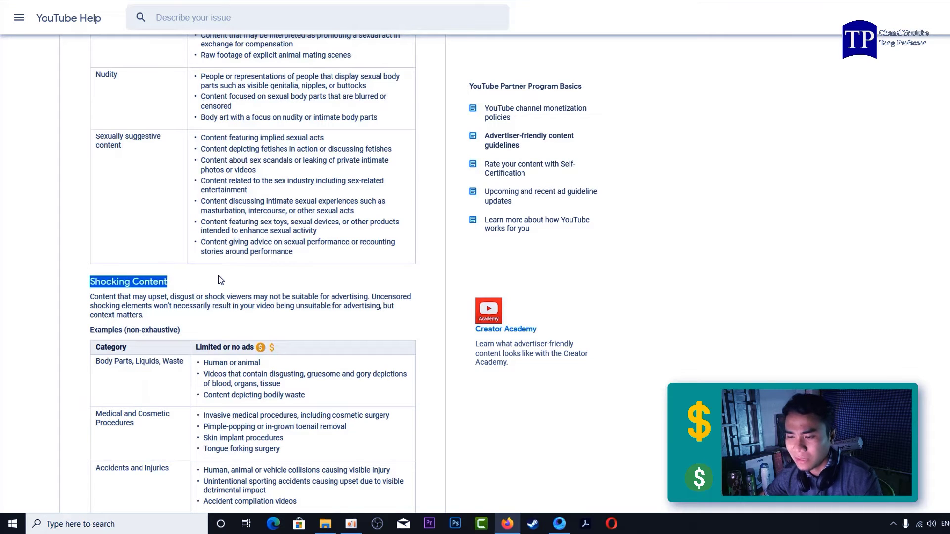
click(125, 283)
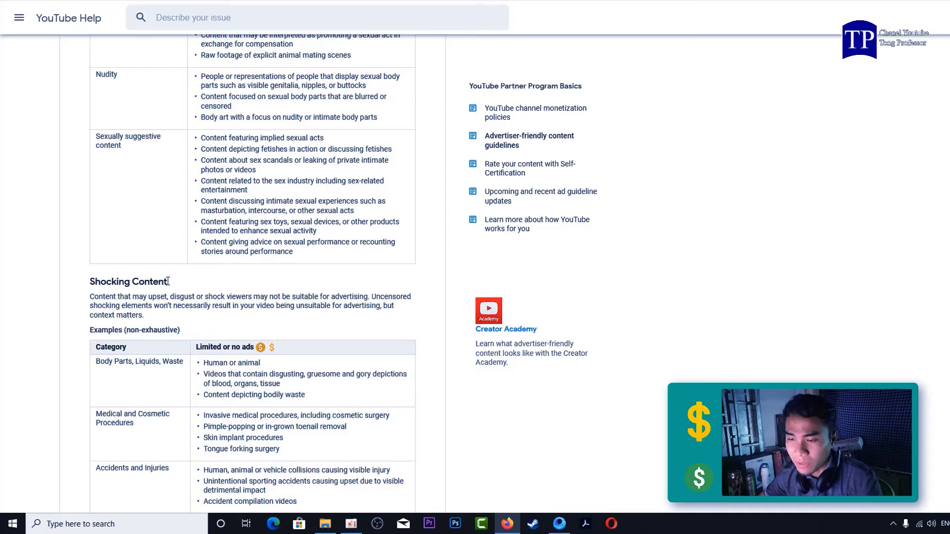
drag(168, 282, 84, 283)
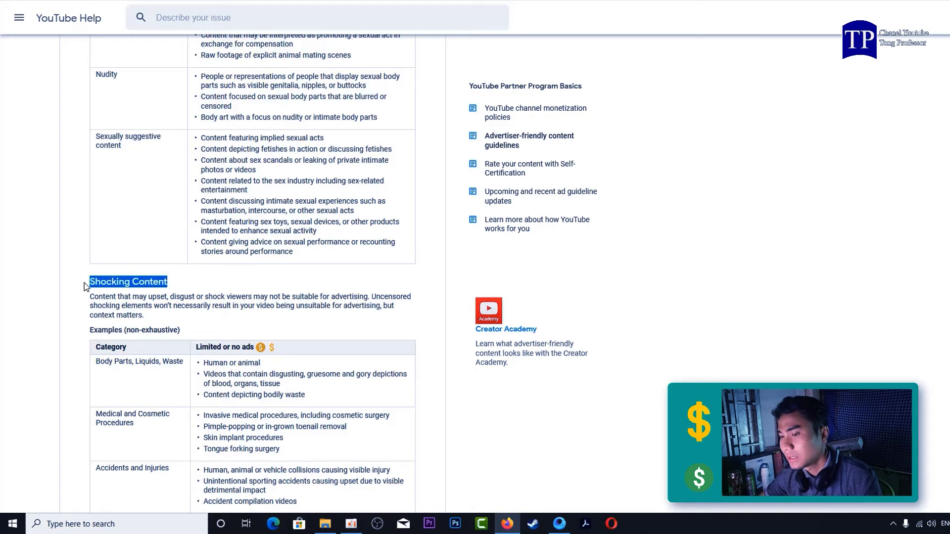
click(266, 265)
Step: Scroll back up through the twelve topics to the article's title
scroll(267, 267, down, 6)
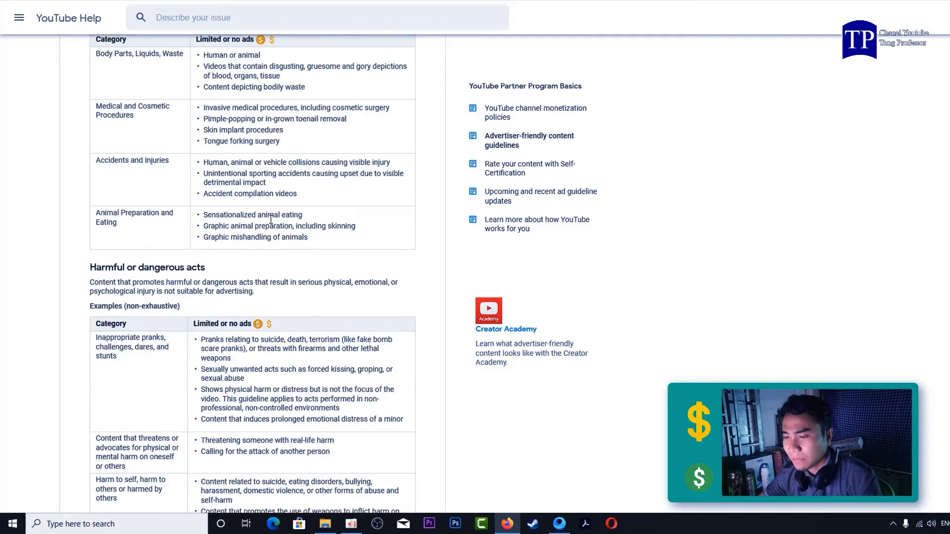
scroll(271, 220, down, 3)
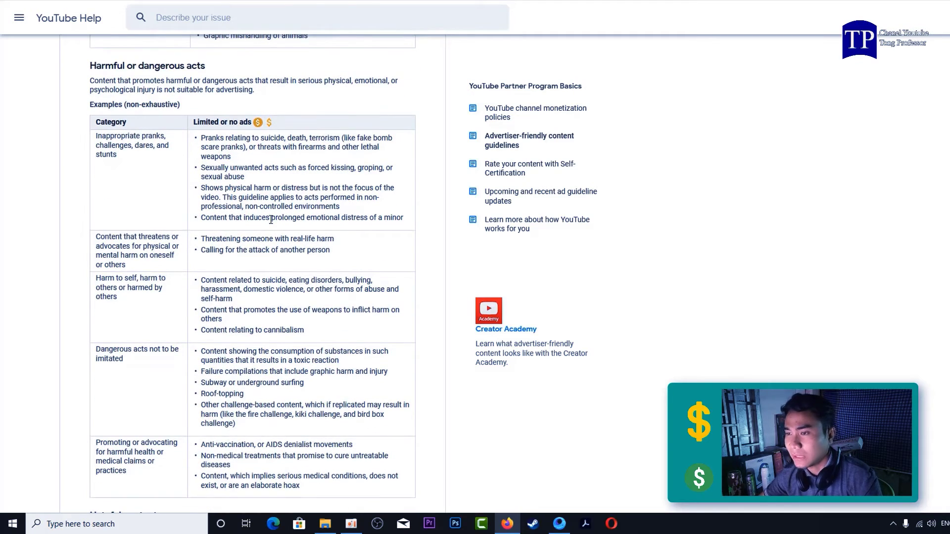
scroll(271, 220, up, 1)
scroll(115, 266, up, 3)
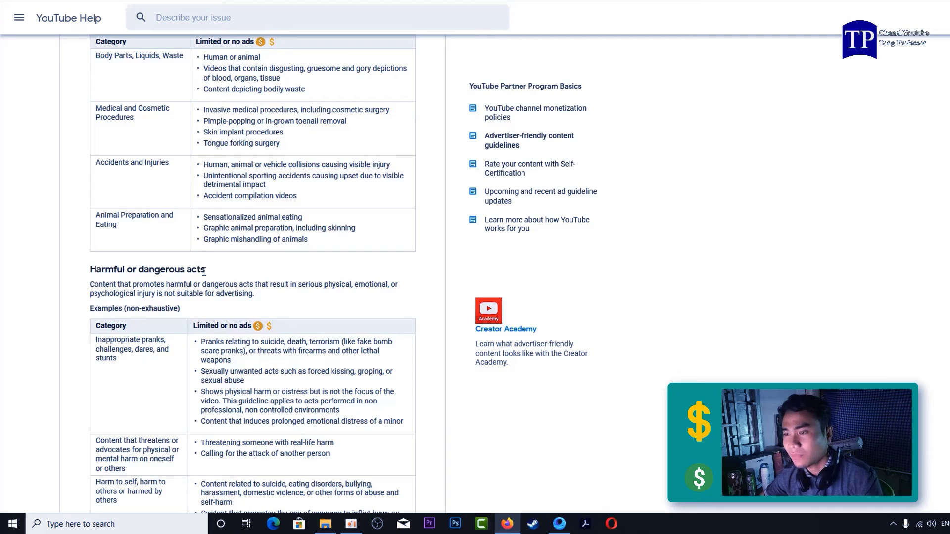
scroll(204, 272, up, 5)
scroll(203, 271, up, 5)
scroll(202, 274, up, 5)
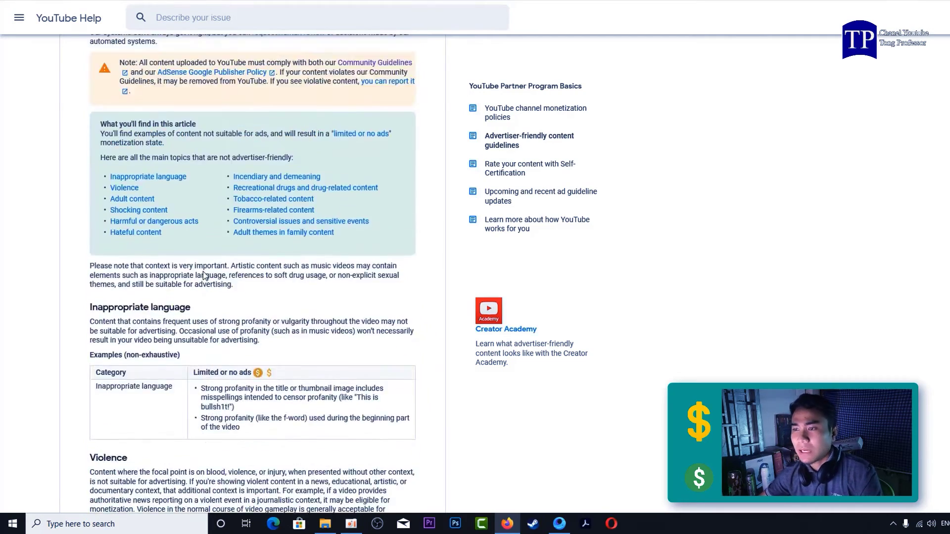
scroll(208, 248, up, 5)
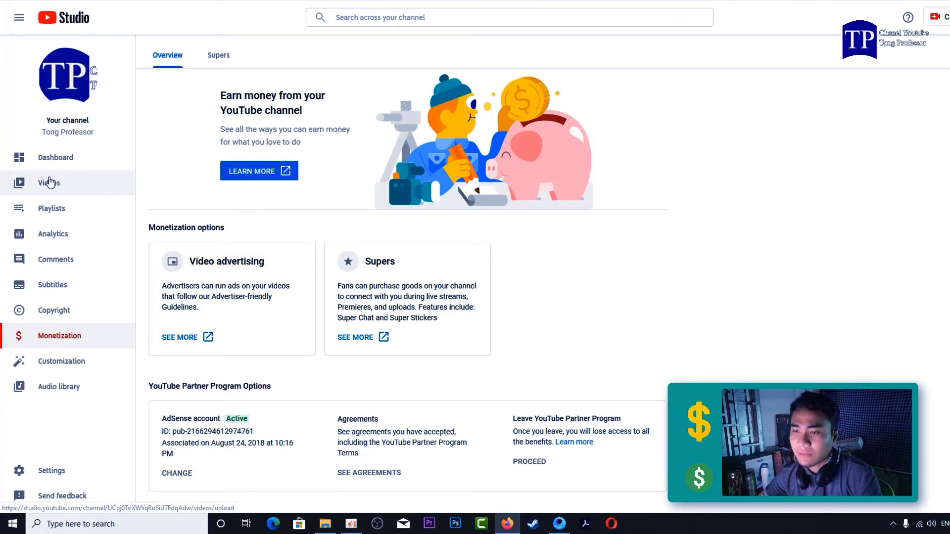
Step: In the Videos list, open monetization for the 2:22 video marked Limited
click(48, 183)
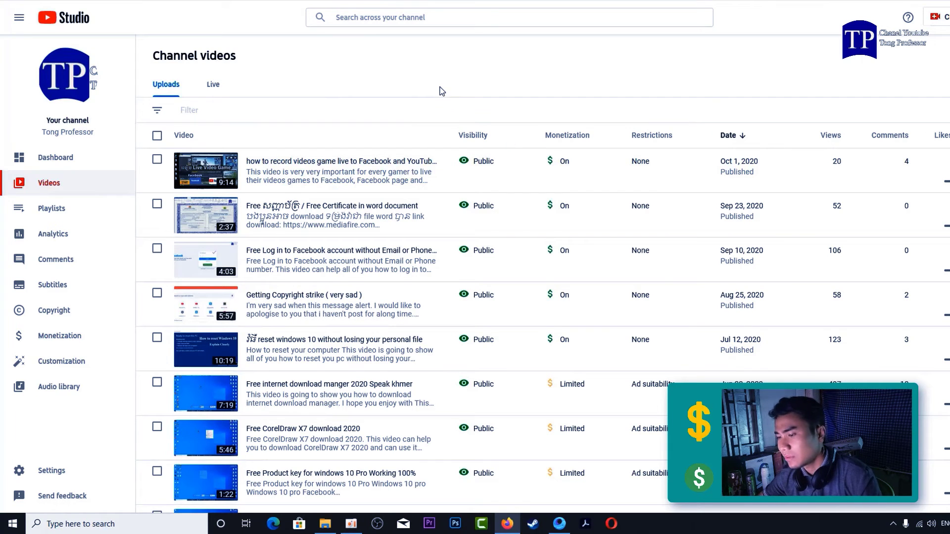
scroll(442, 92, down, 1)
scroll(441, 94, down, 2)
scroll(442, 97, down, 2)
scroll(442, 99, down, 2)
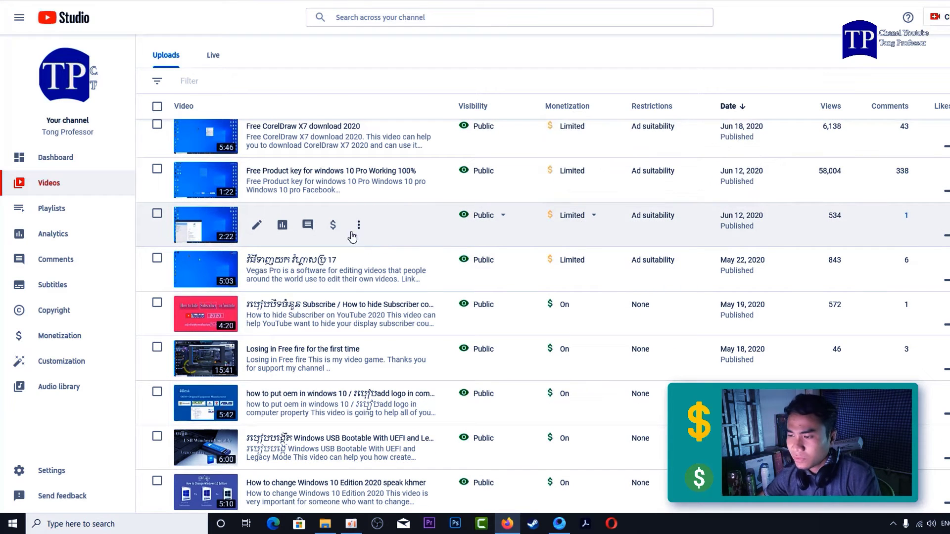
mouse_move(334, 225)
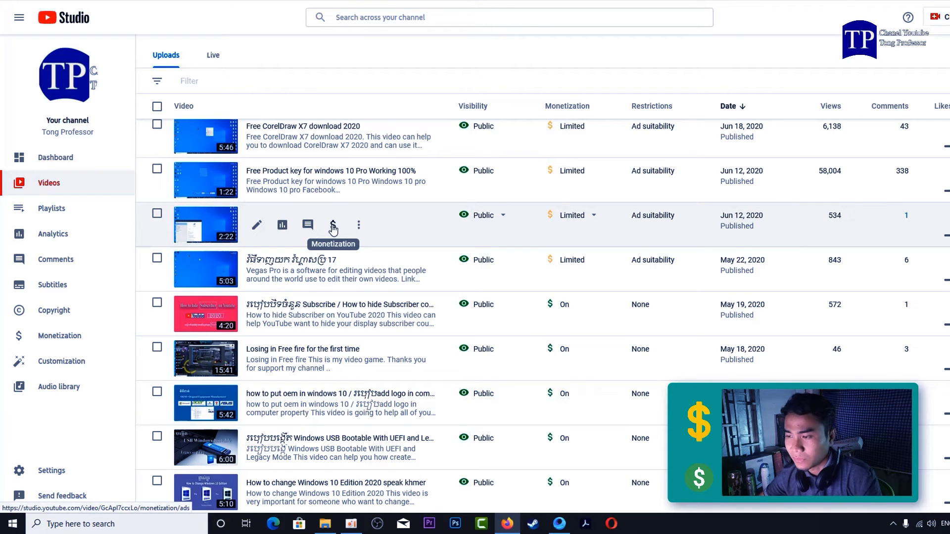
click(329, 226)
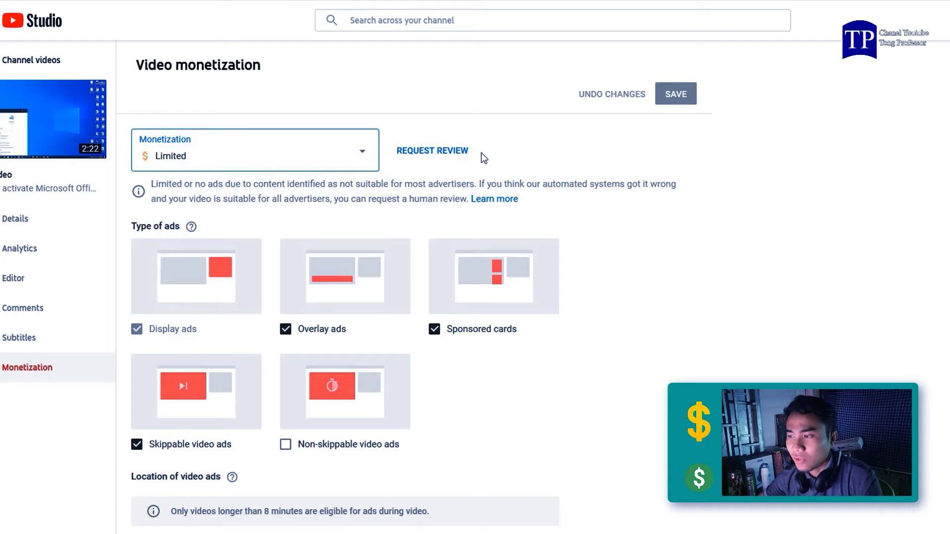
Step: Submit a human review request, confirming the video meets the advertiser-friendly guidelines
click(444, 152)
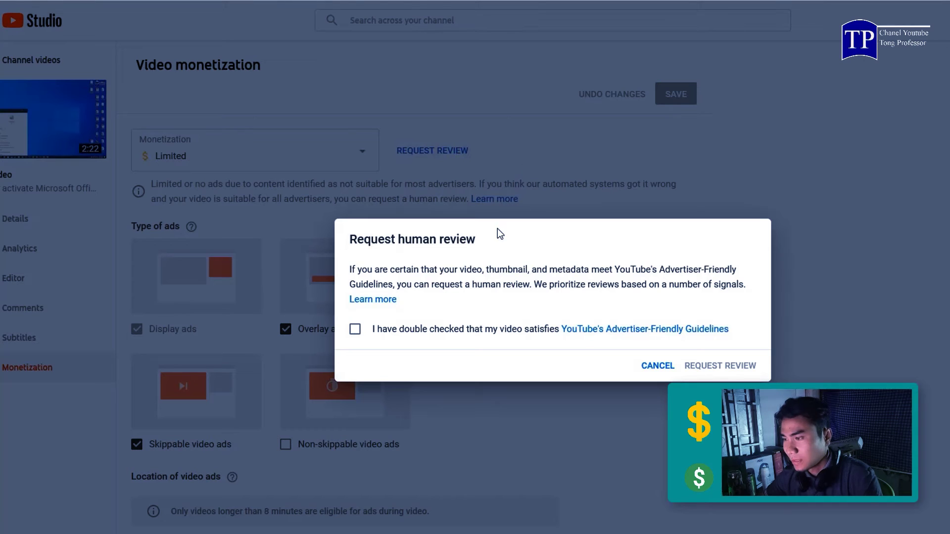
mouse_move(477, 228)
mouse_down()
mouse_move(407, 223)
mouse_move(545, 240)
mouse_up()
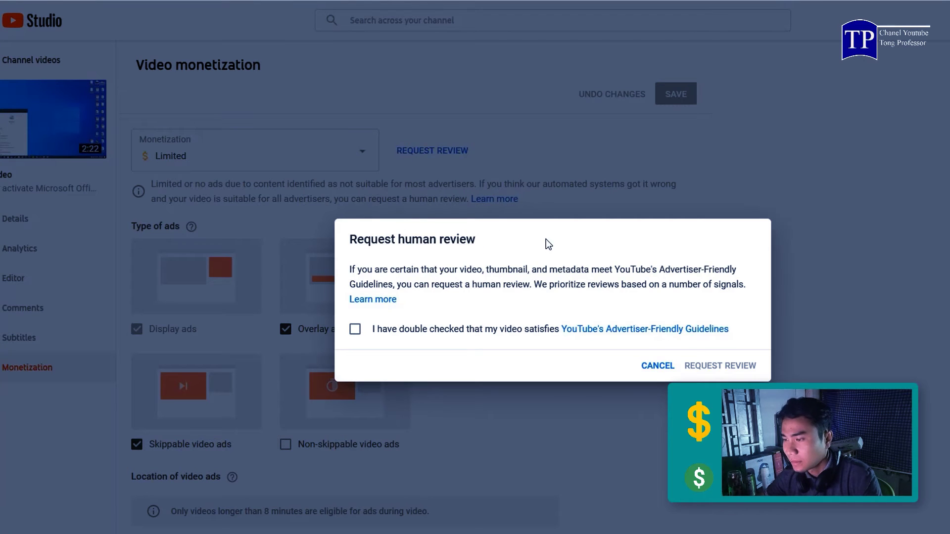
mouse_move(400, 299)
mouse_down()
mouse_move(374, 299)
mouse_move(353, 335)
mouse_up()
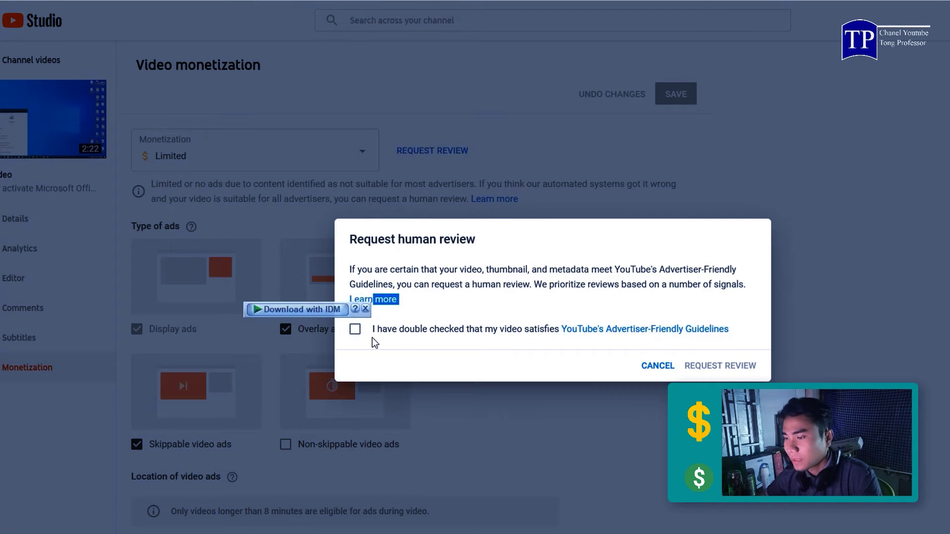
click(354, 330)
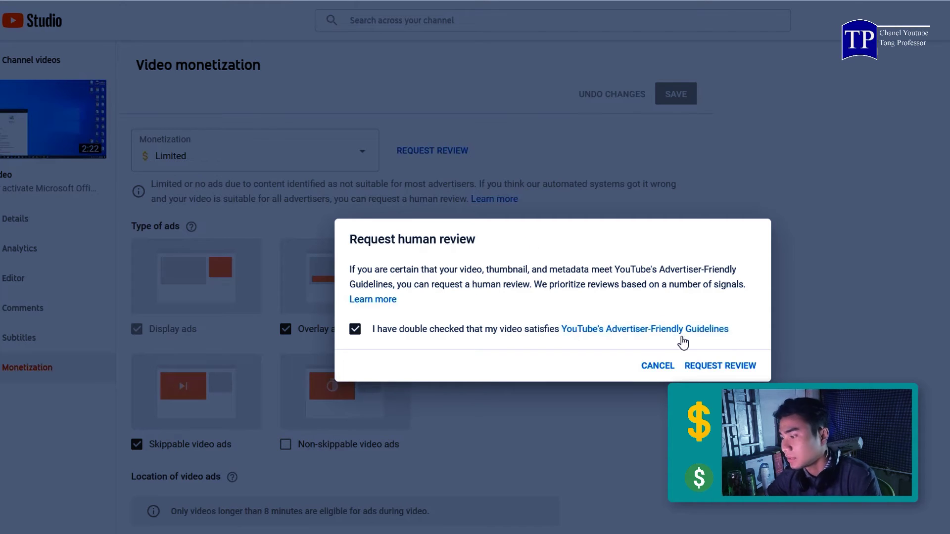
click(721, 367)
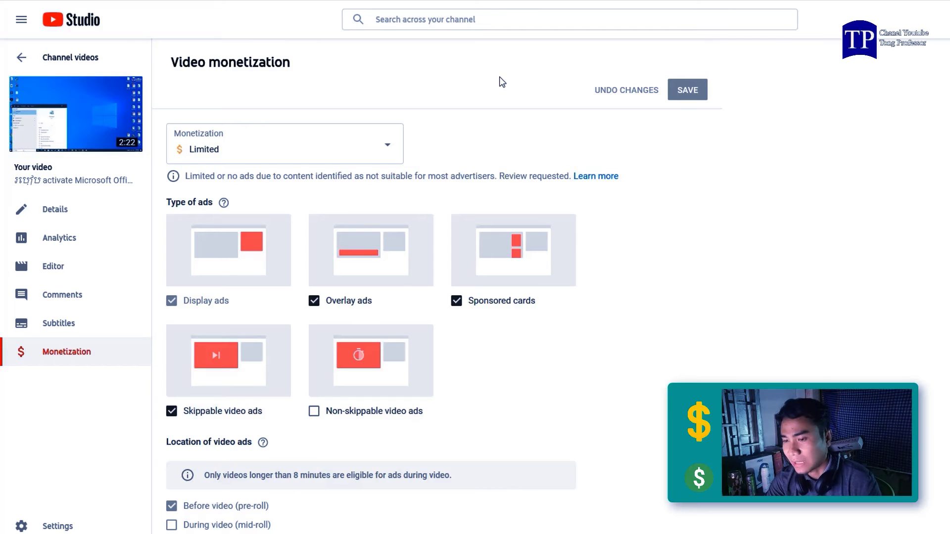
Step: From the dashboard, go to Monetization and open the Video advertising guidelines via SEE MORE
click(64, 26)
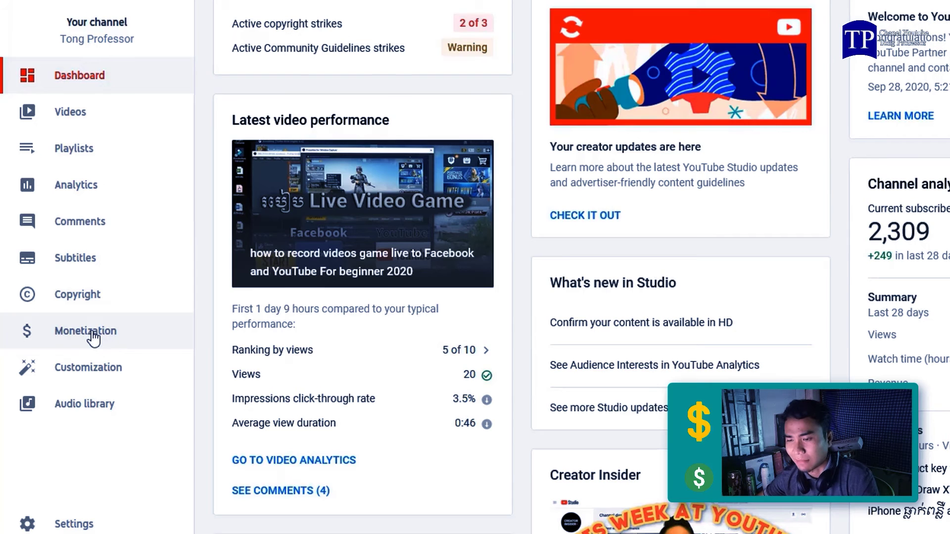
click(82, 333)
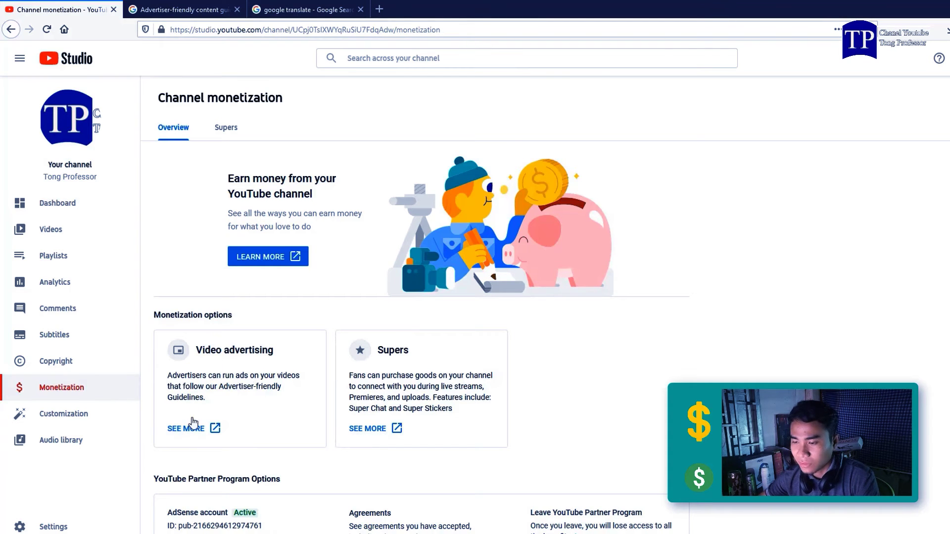
click(200, 431)
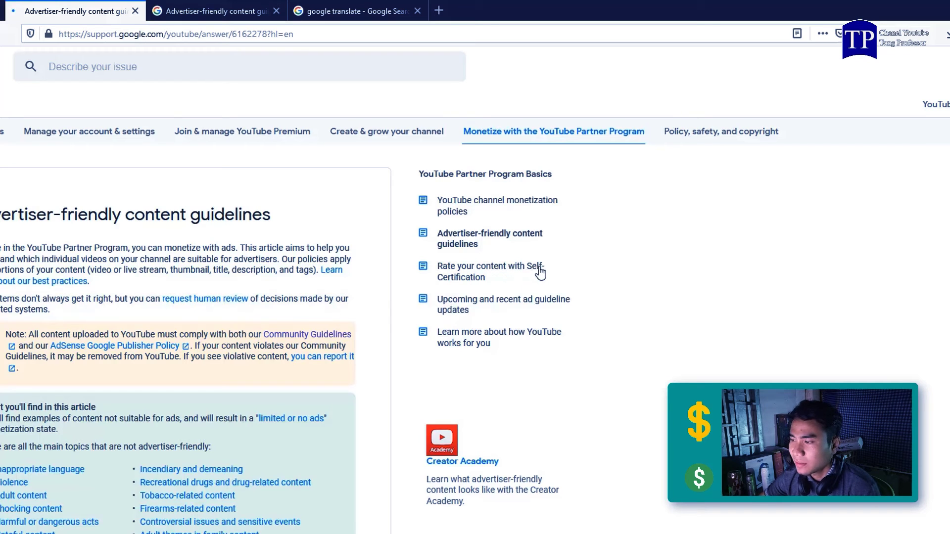
Step: Open 'Rate your content with Self-Certification' and read its three ad options, highlighting passages
click(465, 273)
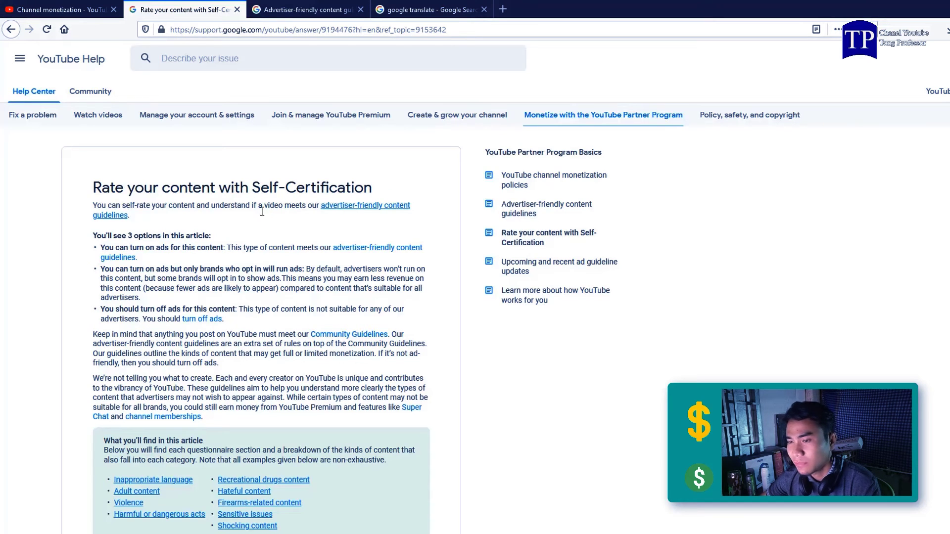
drag(79, 224, 73, 335)
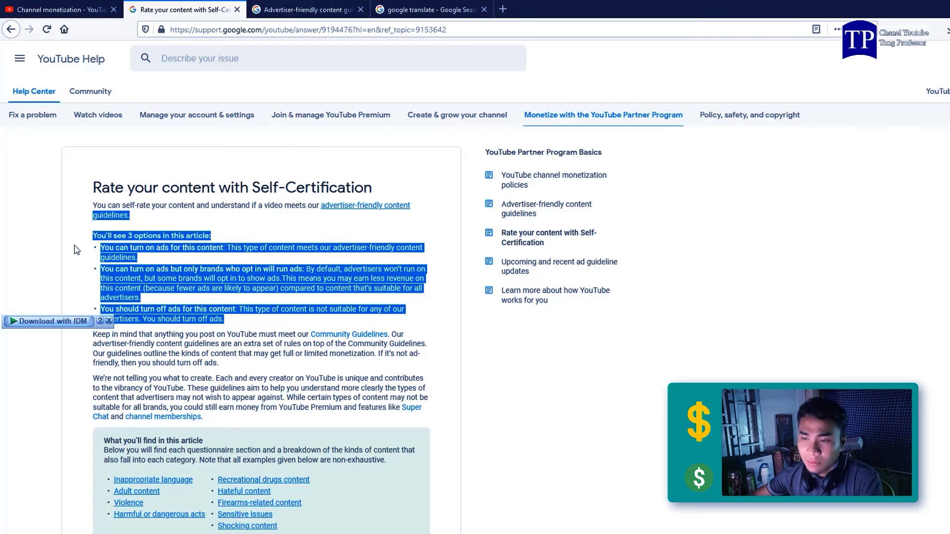
click(77, 250)
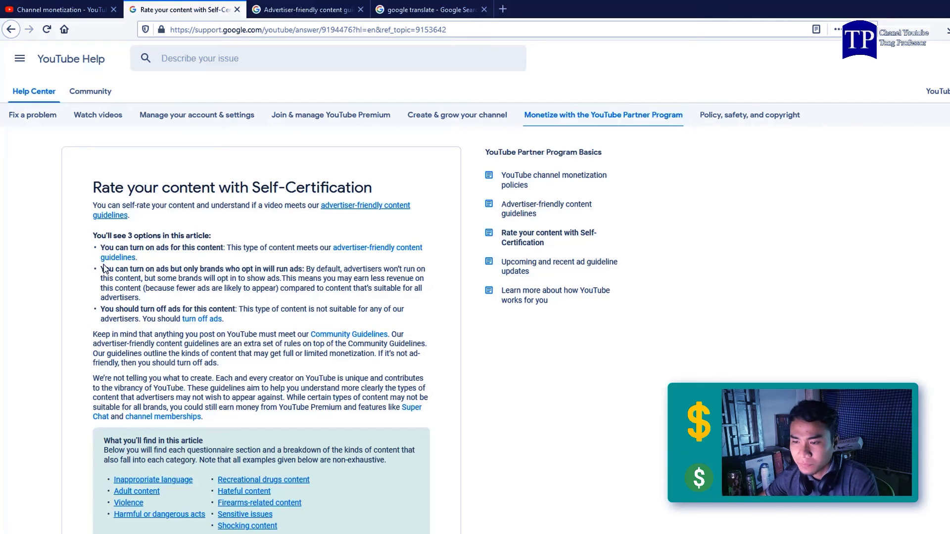
drag(100, 269, 218, 270)
click(52, 241)
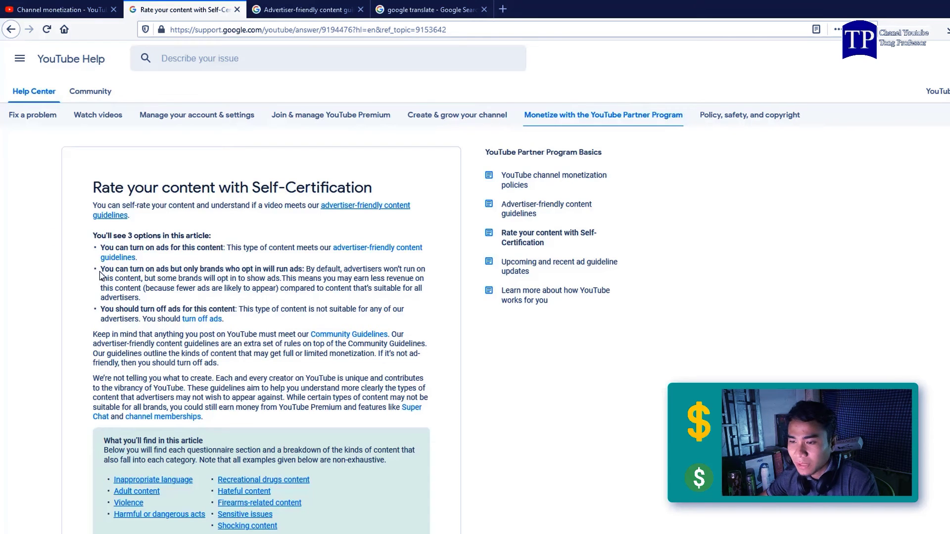
drag(102, 269, 248, 299)
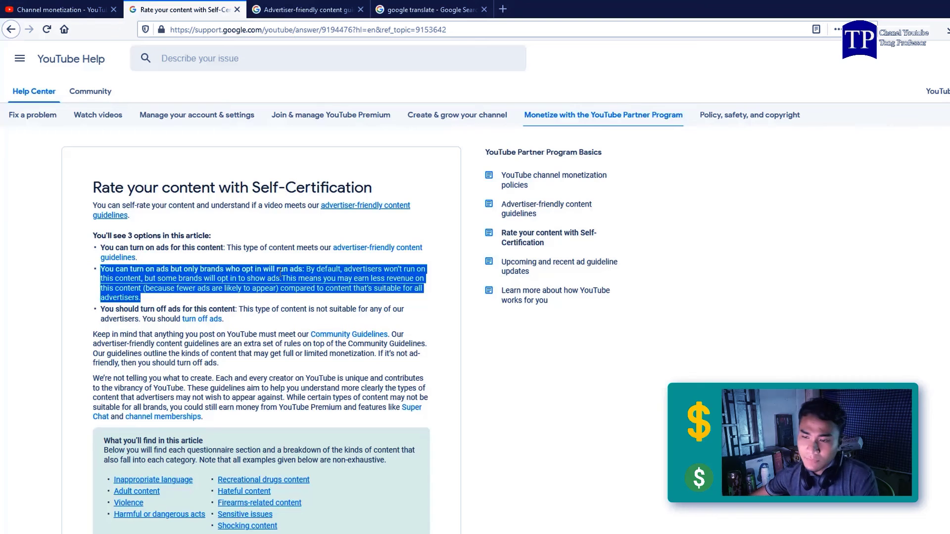
click(104, 309)
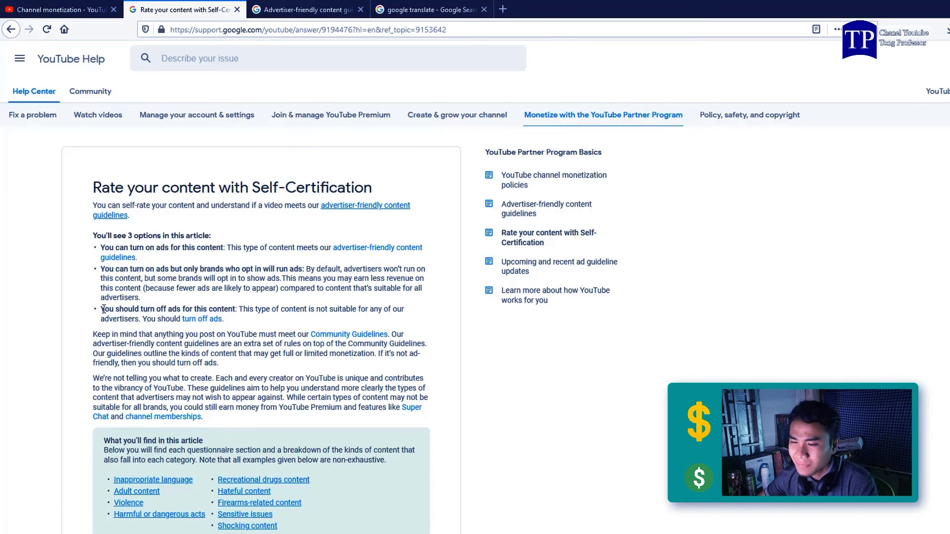
drag(104, 310, 182, 311)
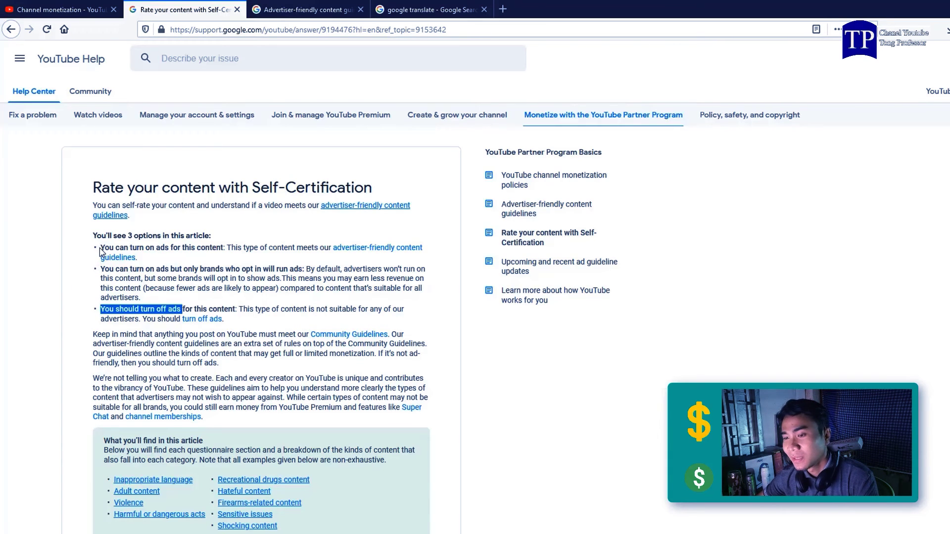
drag(99, 248, 362, 320)
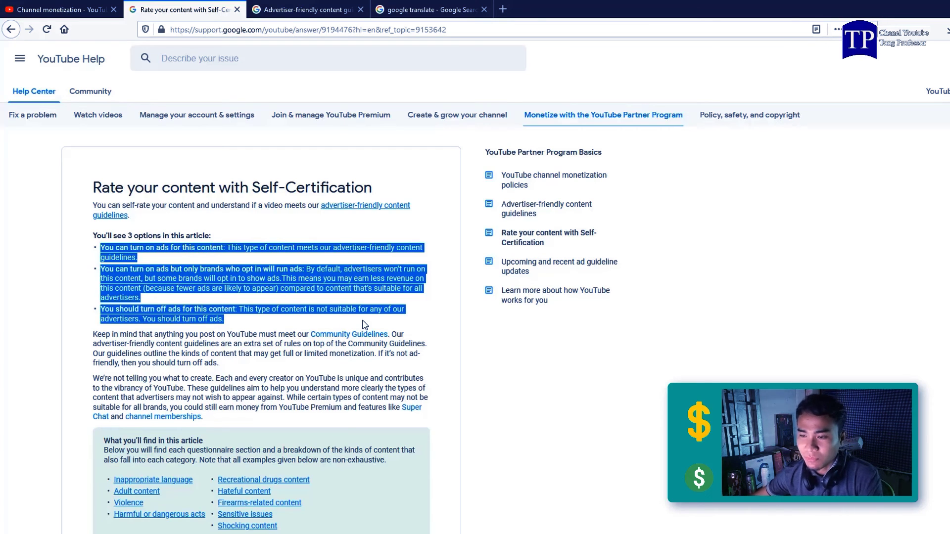
drag(99, 247, 404, 327)
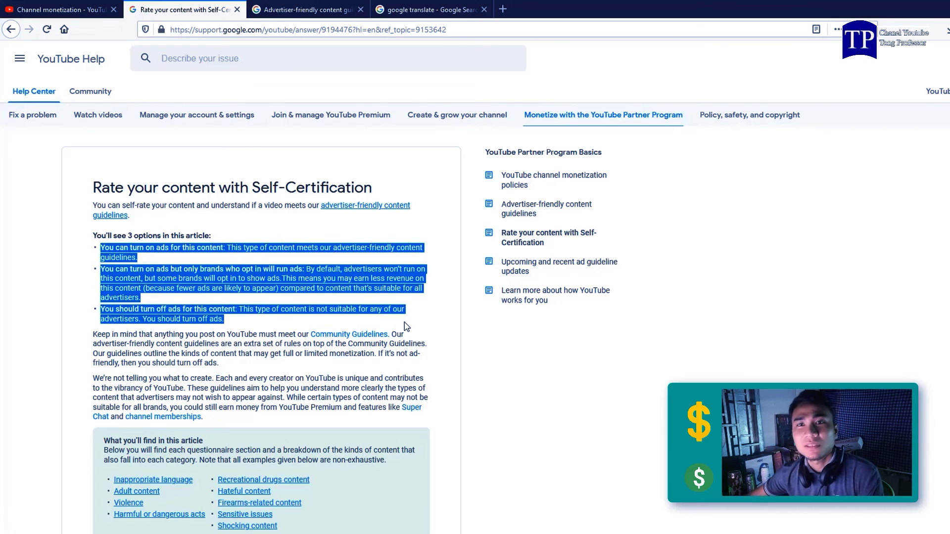